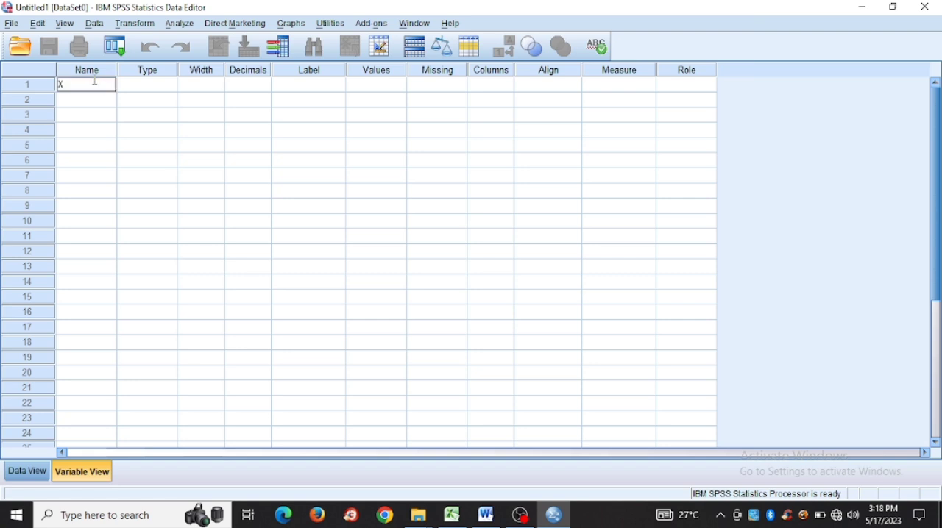
Step: Set variable X to 0 decimals and give it the label INQURI
left_click(259, 84)
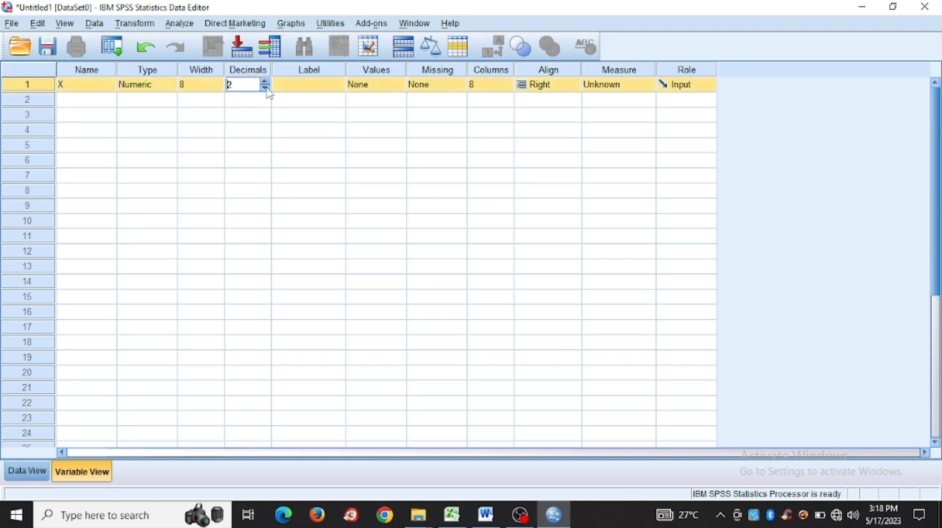
left_click(267, 89)
left_click(266, 89)
left_click(295, 89)
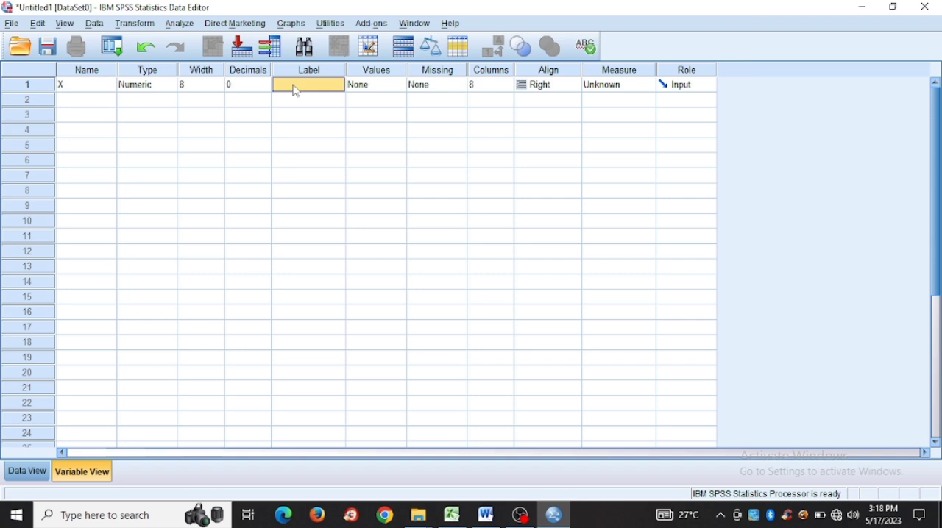
left_click(295, 89)
type("INQURI")
Step: Define a second variable named Y with 0 decimals and the label hasilbelajar
left_click(102, 100)
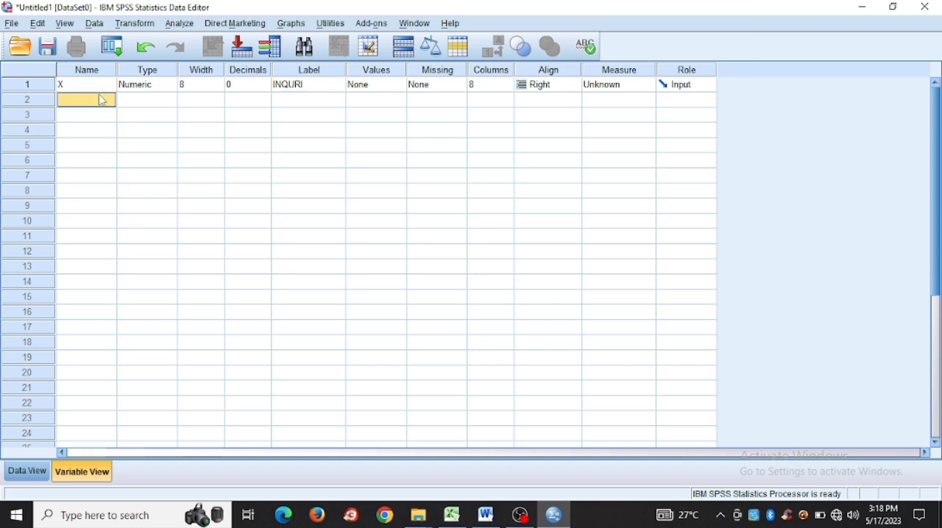
type("Y")
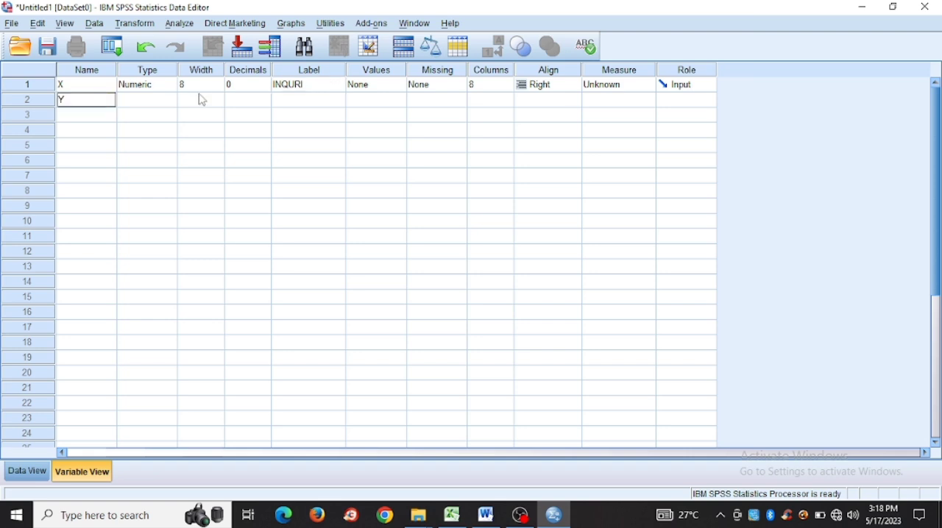
left_click(236, 98)
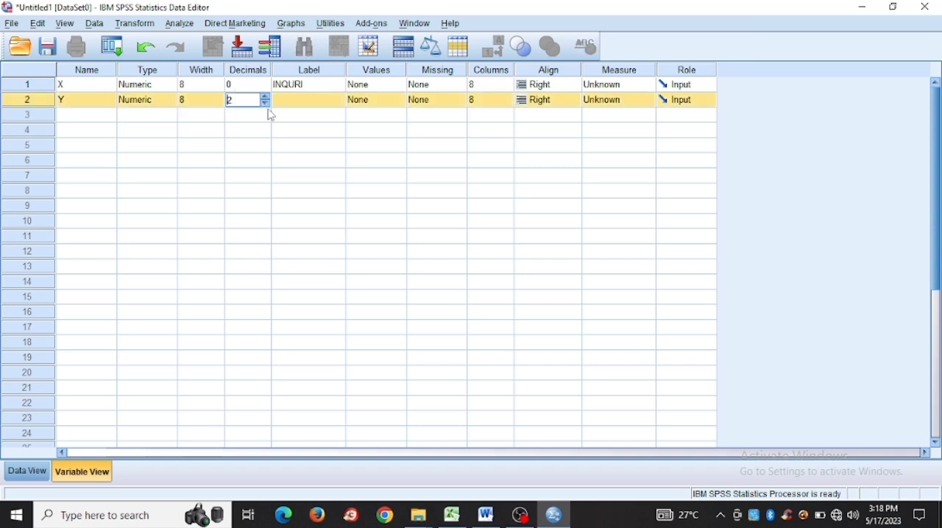
left_click(267, 106)
left_click(267, 107)
left_click(293, 103)
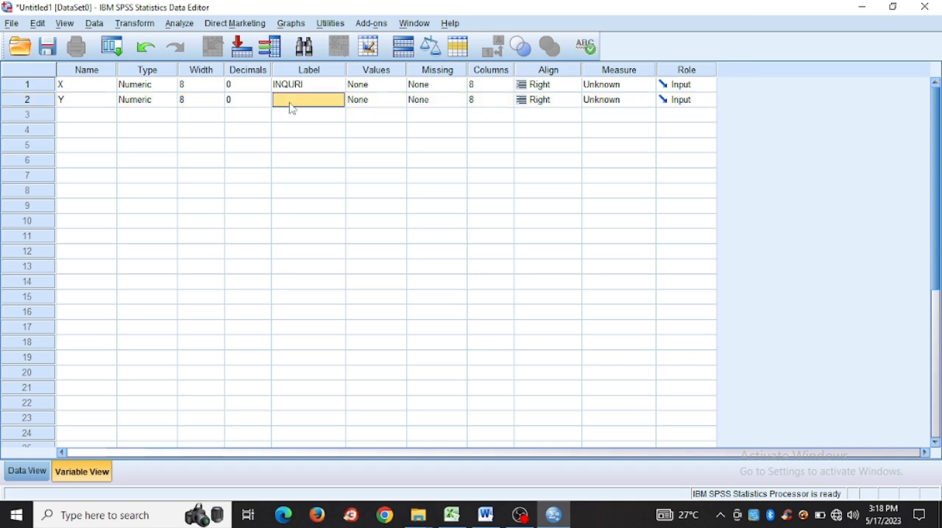
left_click(291, 102)
type("hasil belajar")
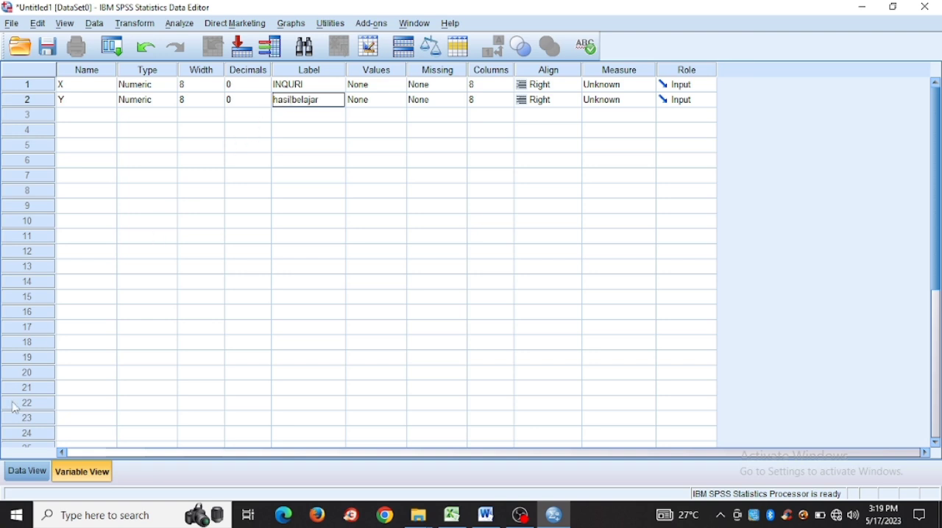
Step: Show the empty data grid, then switch to the ETY workbook in Excel and copy the X and Y values in A8:B17
left_click(30, 472)
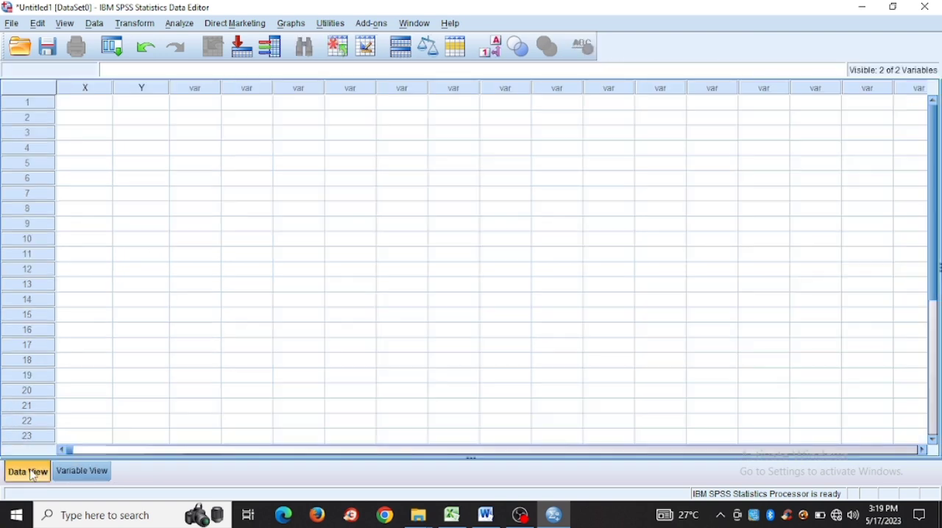
left_click(454, 519)
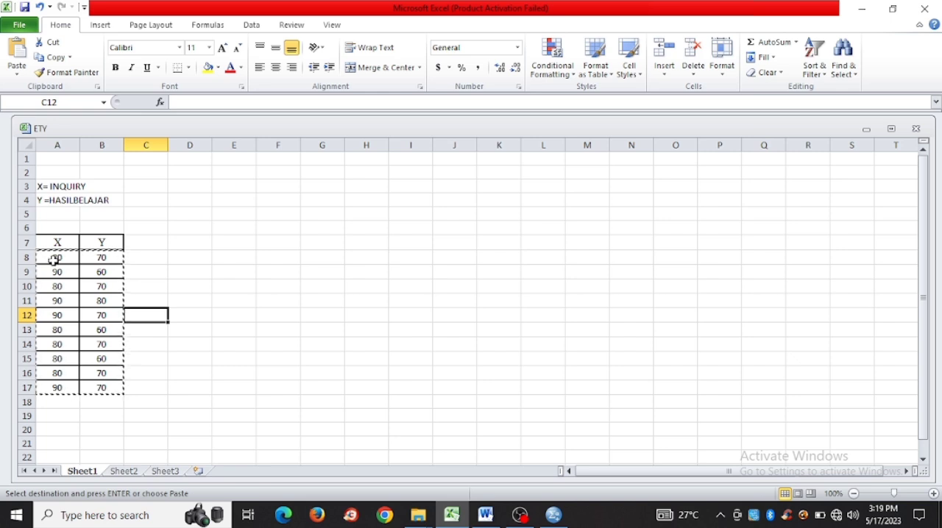
left_click_drag(53, 260, 116, 396)
left_click(115, 398)
left_click(47, 257)
left_click_drag(47, 258, 111, 387)
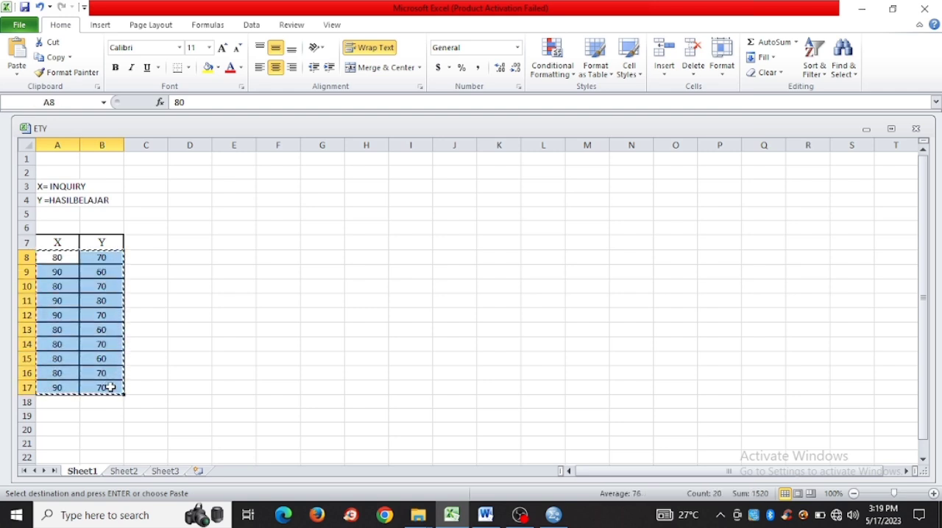
Step: Switch back to SPSS and paste the copied values into the X and Y columns starting at row 1
left_click(555, 517)
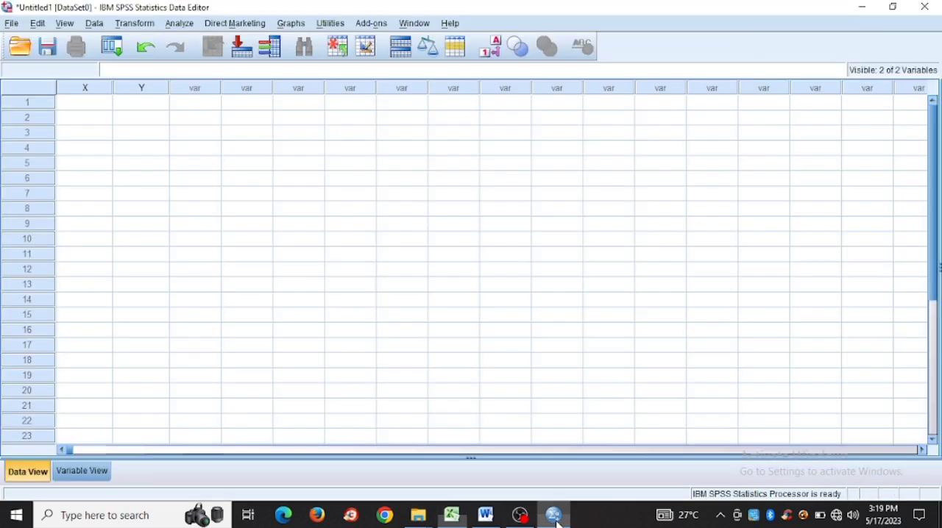
left_click(97, 102)
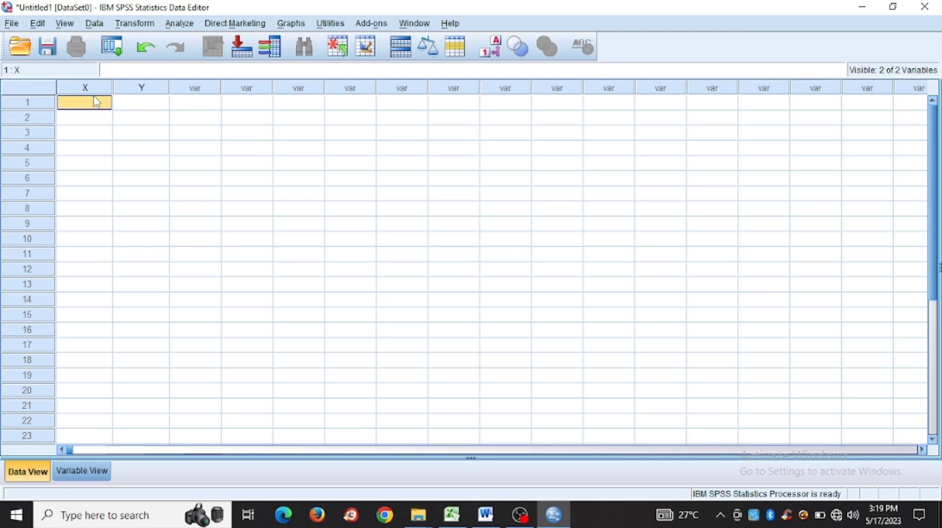
key("ctrl+v")
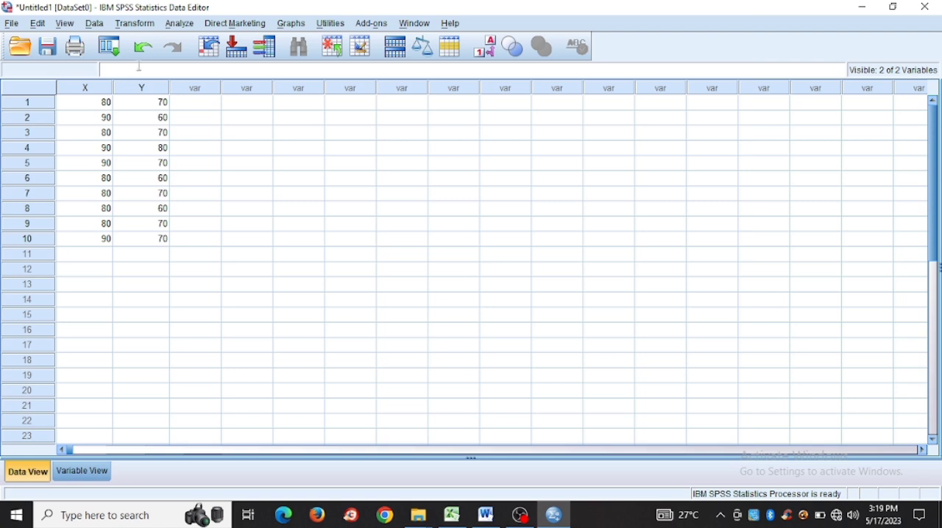
Step: Set up a linear regression with hasilbelajar [Y] as the dependent and INQURI [X] as the independent variable
left_click(179, 24)
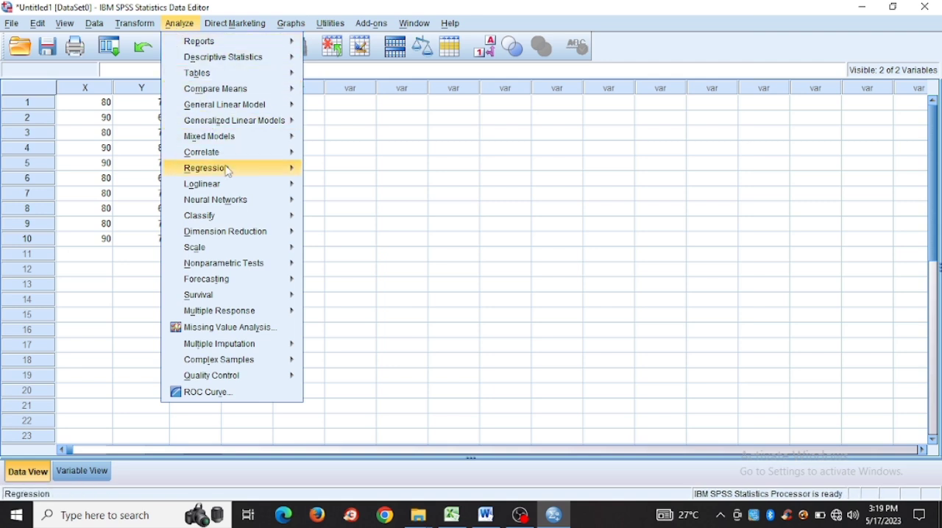
mouse_move(230, 177)
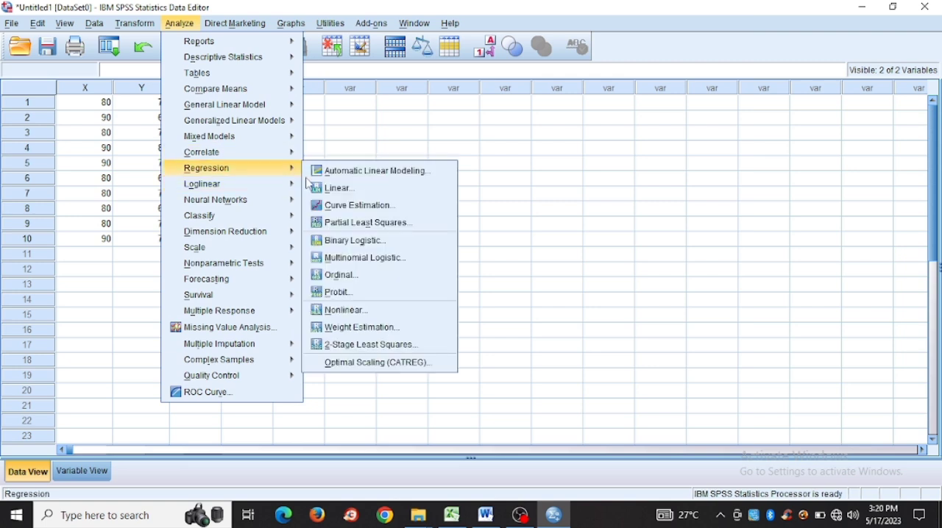
left_click(326, 190)
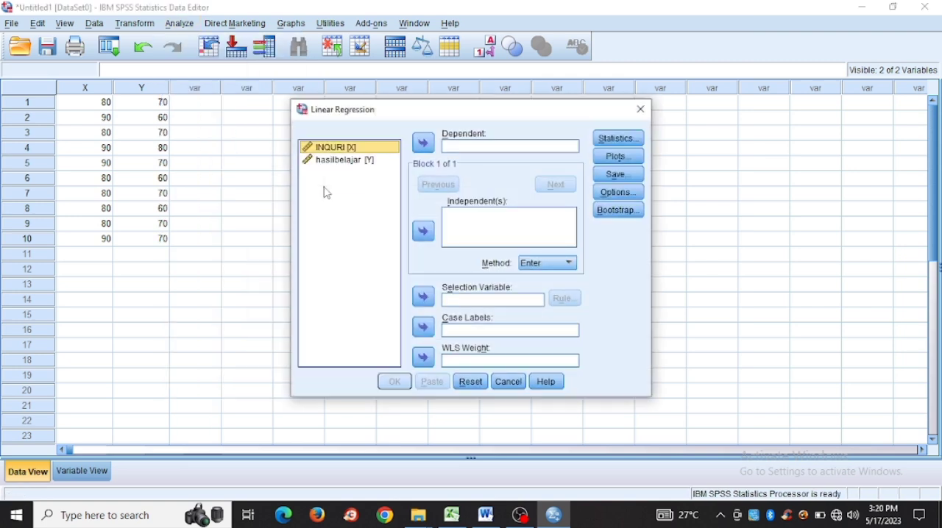
left_click(369, 165)
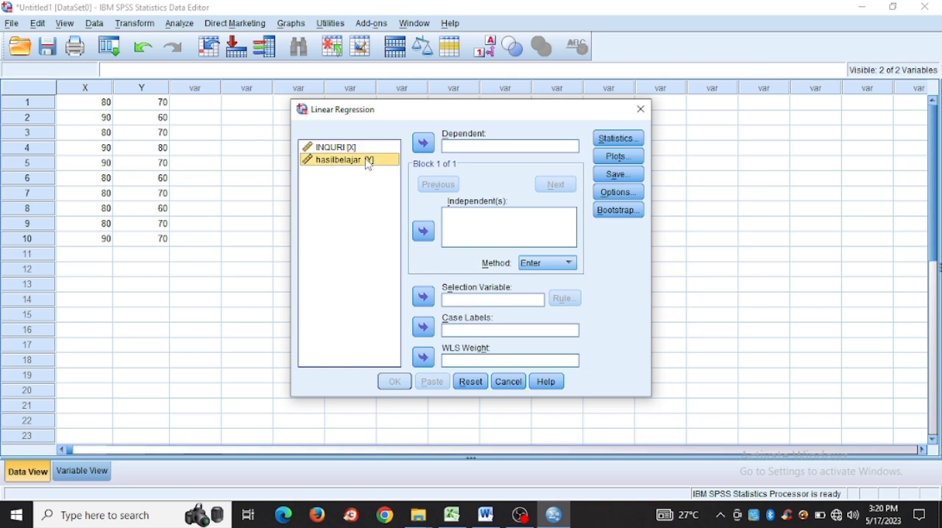
left_click(426, 144)
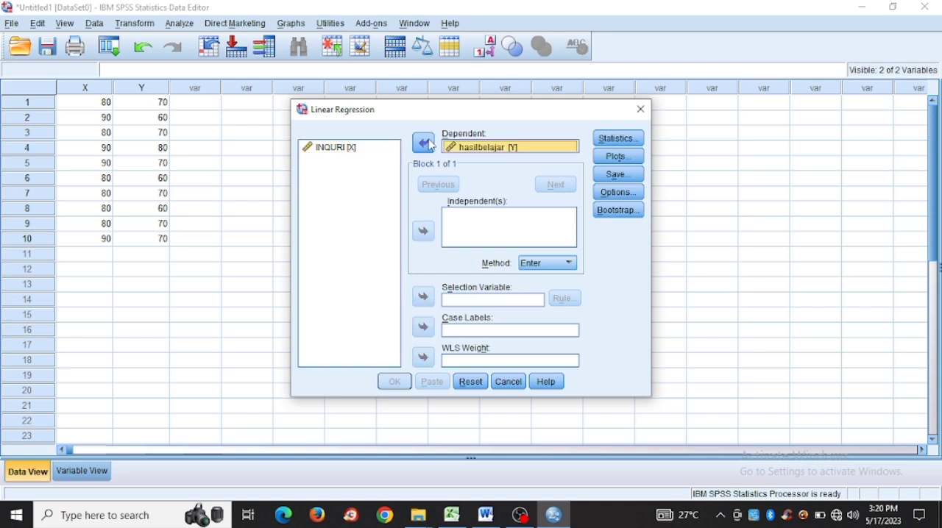
left_click(347, 150)
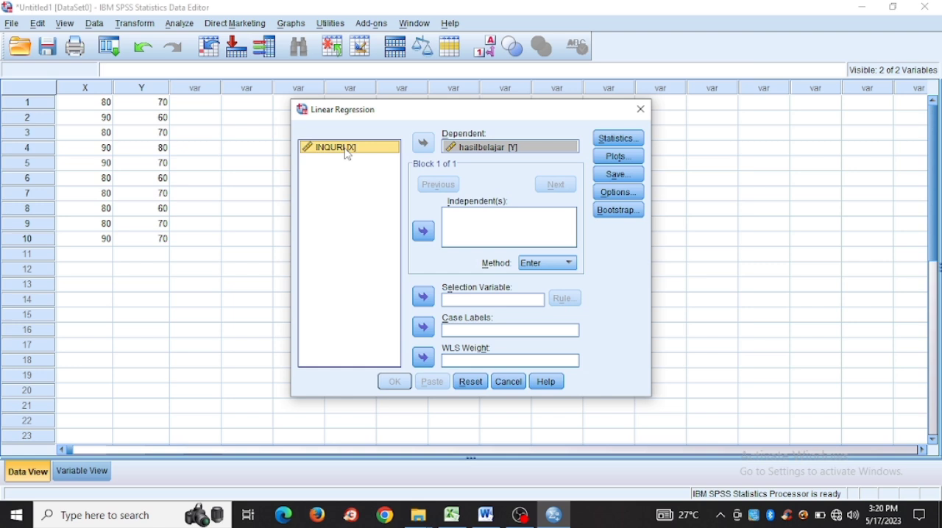
left_click(427, 235)
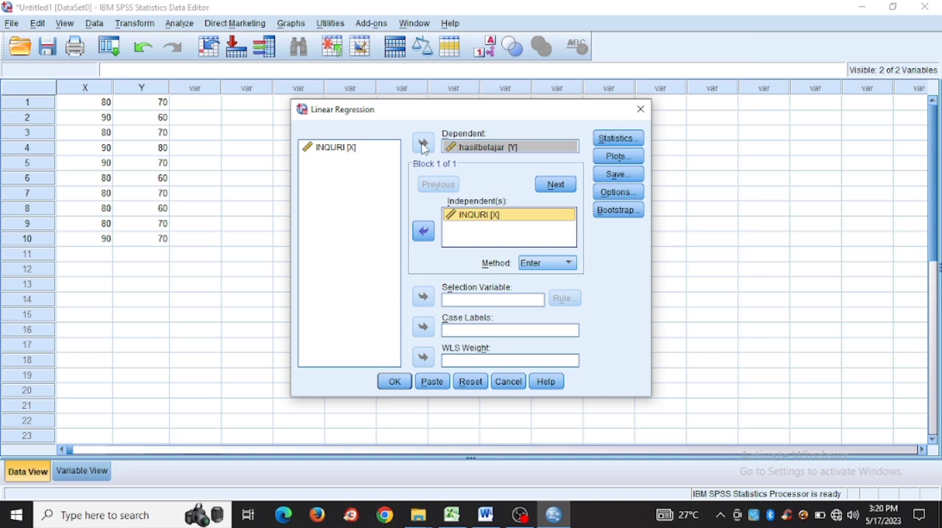
left_click(471, 148)
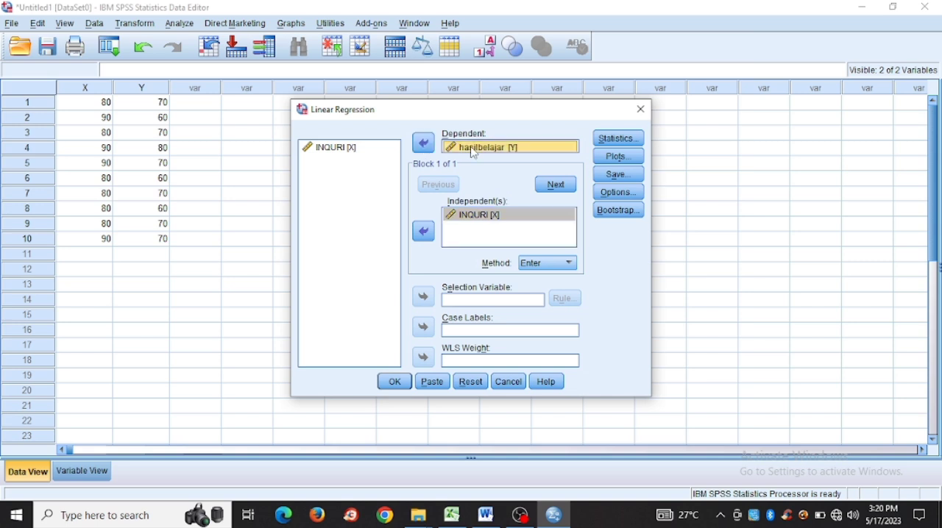
Step: Choose to save the unstandardized residuals and run the linear regression
left_click(636, 178)
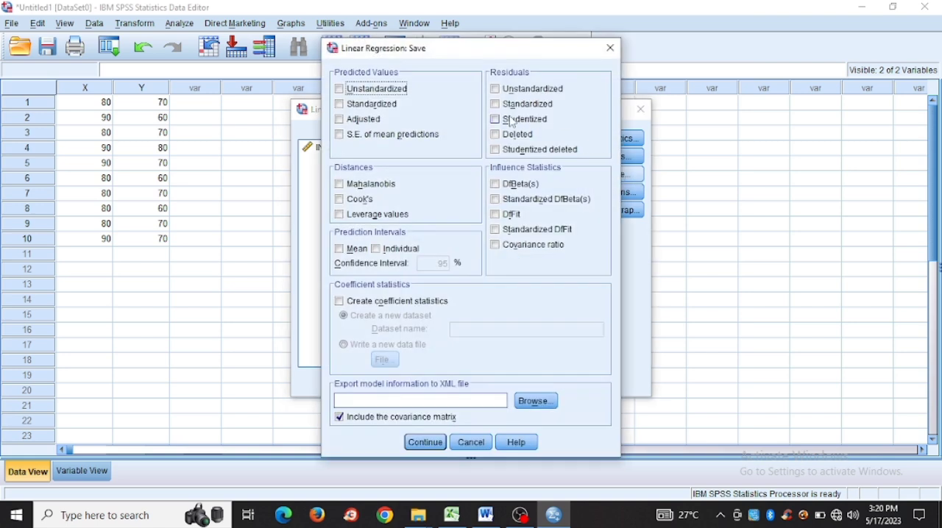
left_click(495, 90)
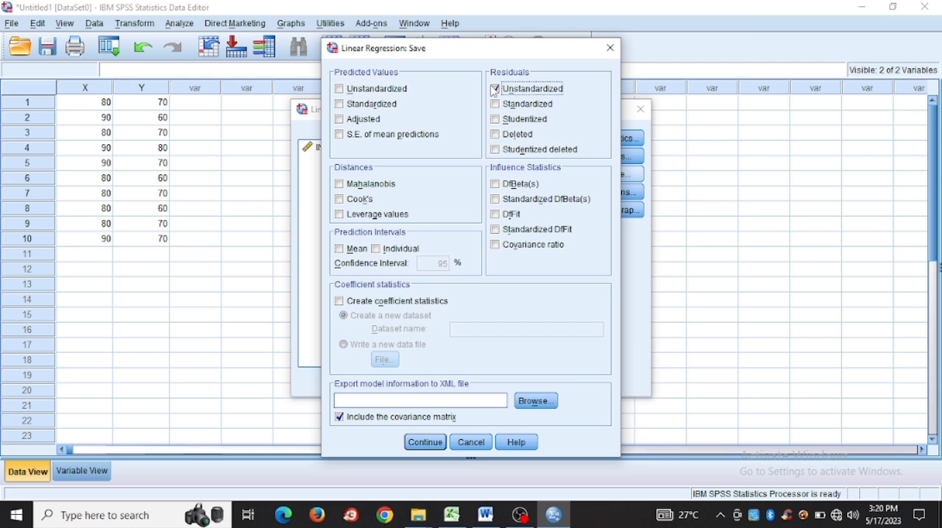
left_click(424, 443)
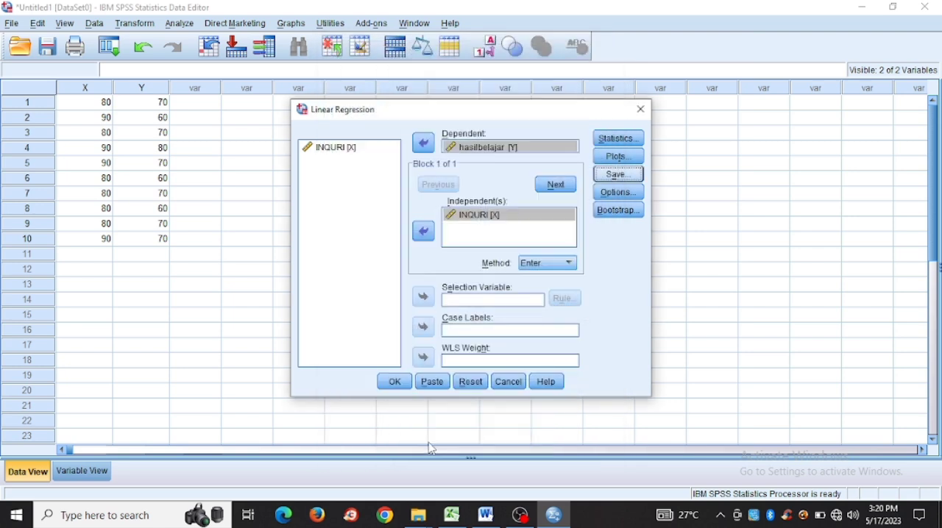
left_click(394, 382)
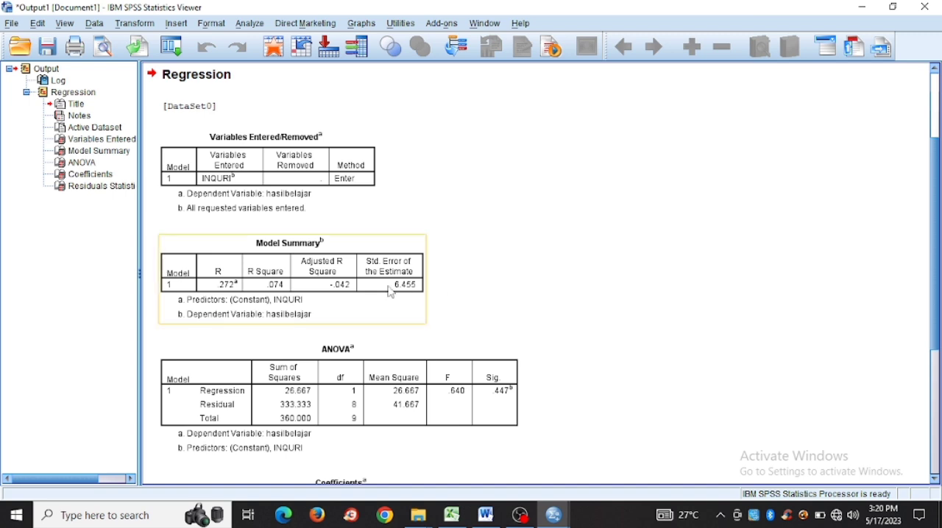
Step: Run a legacy one-sample Kolmogorov-Smirnov test on the unstandardized residuals against the Normal distribution
left_click(249, 24)
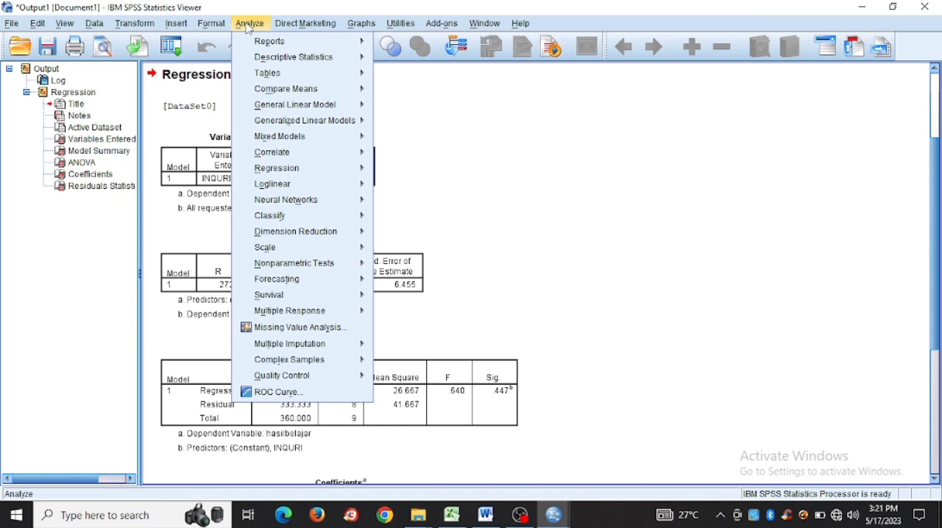
mouse_move(302, 269)
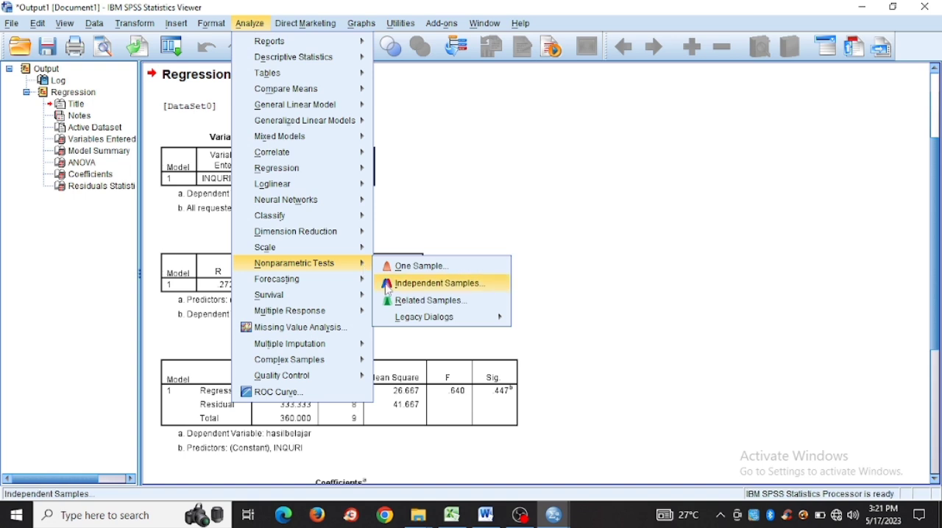
mouse_move(422, 322)
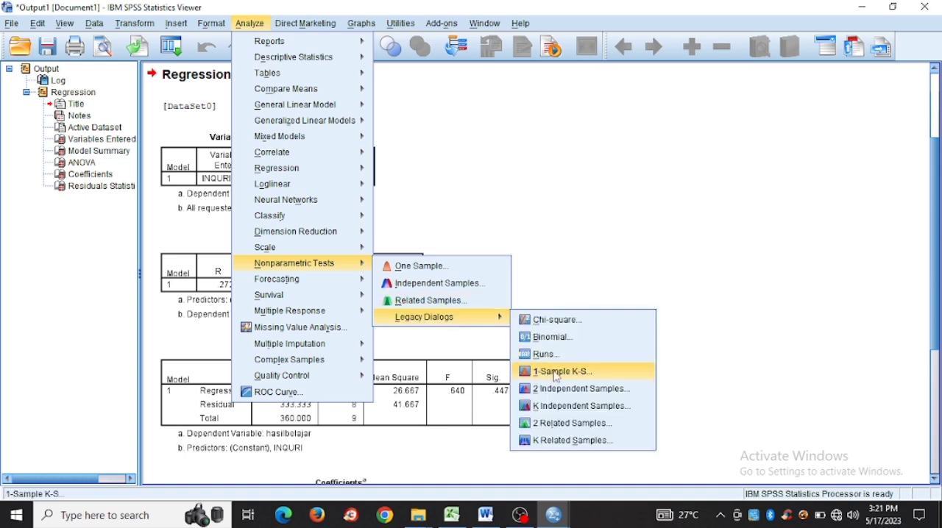
left_click(557, 373)
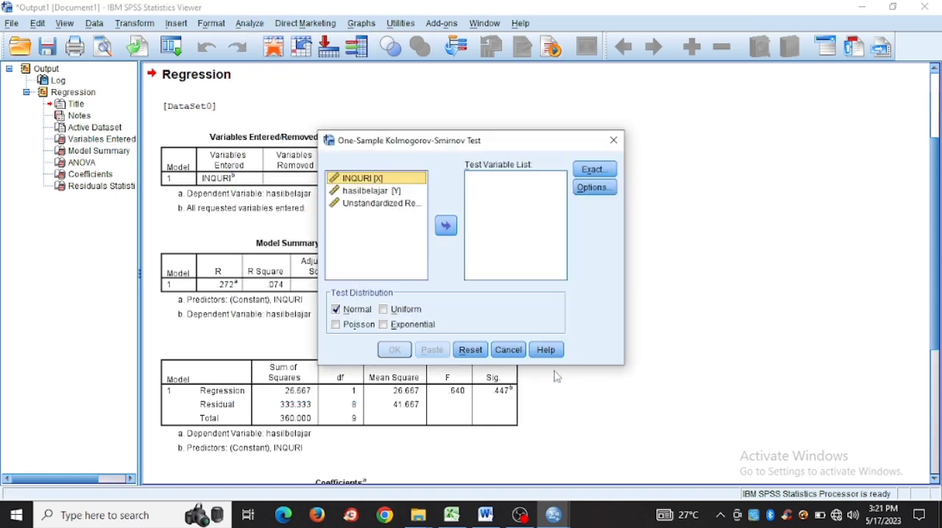
left_click(404, 209)
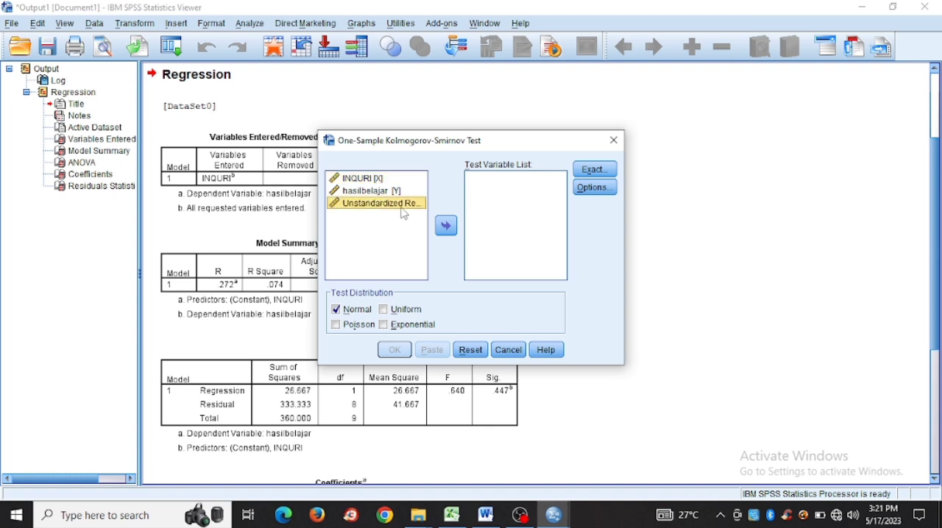
left_click(451, 233)
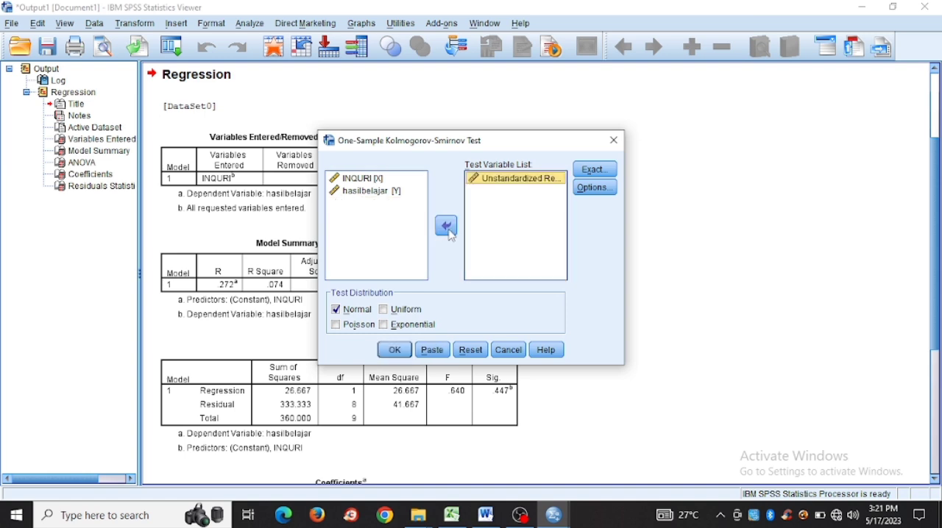
left_click(340, 318)
left_click(340, 317)
left_click(340, 316)
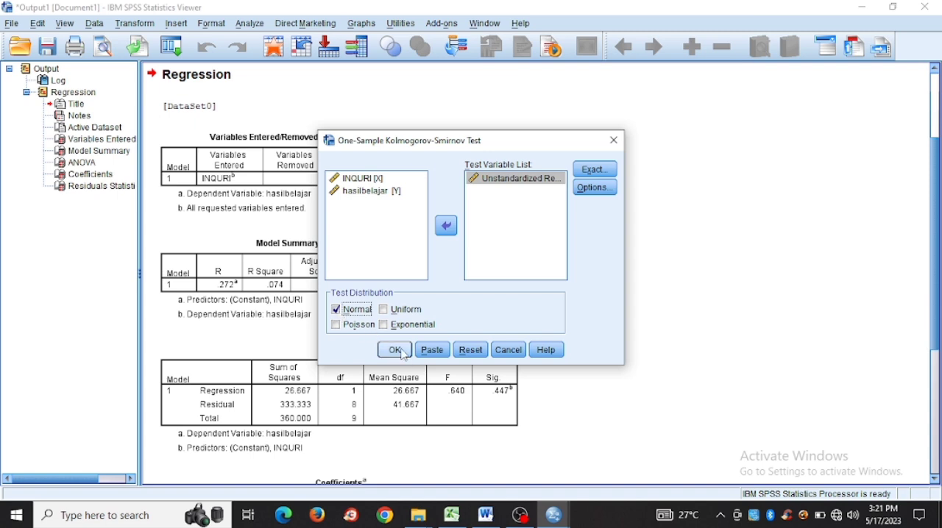
left_click(404, 354)
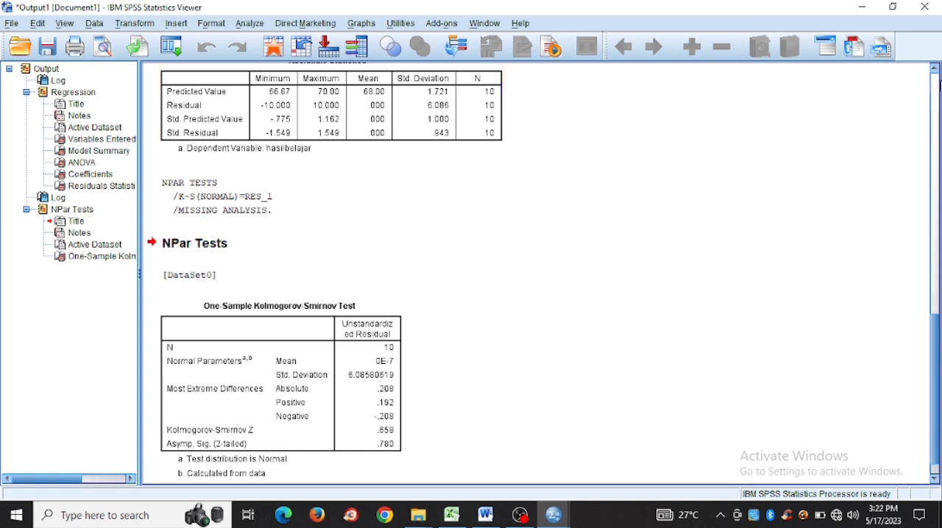
Step: Review the regression output from the command syntax down to the ANOVA table
left_click(938, 85)
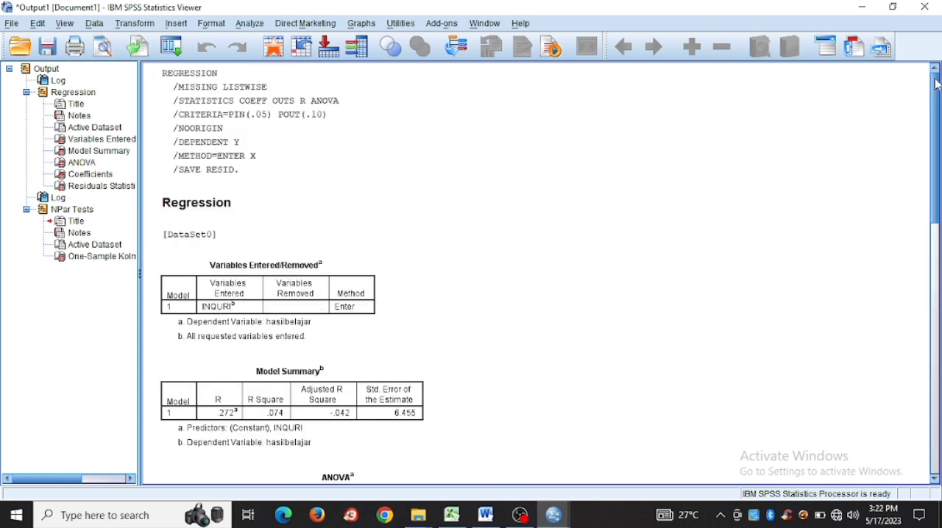
left_click(938, 480)
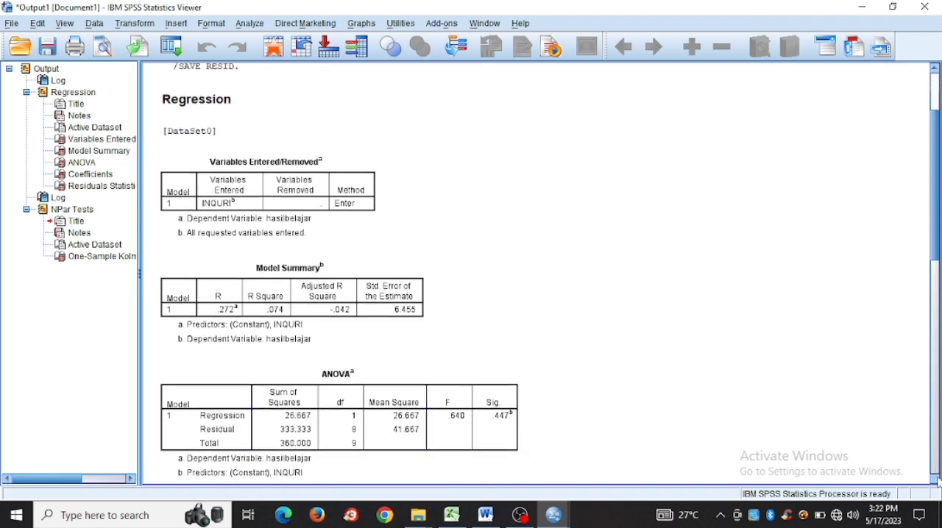
left_click_drag(938, 480, 939, 479)
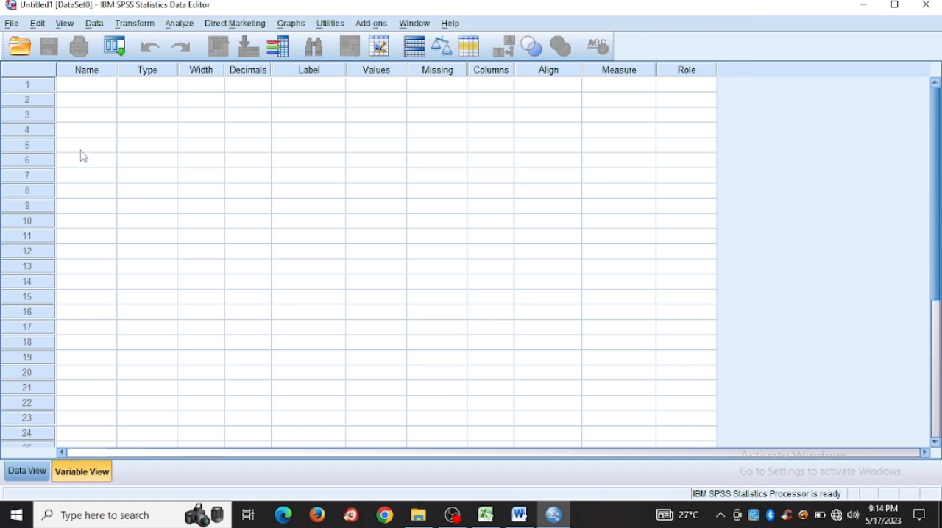
Step: Define the first variable as x with 0 decimals and the label inquiry
left_click(83, 90)
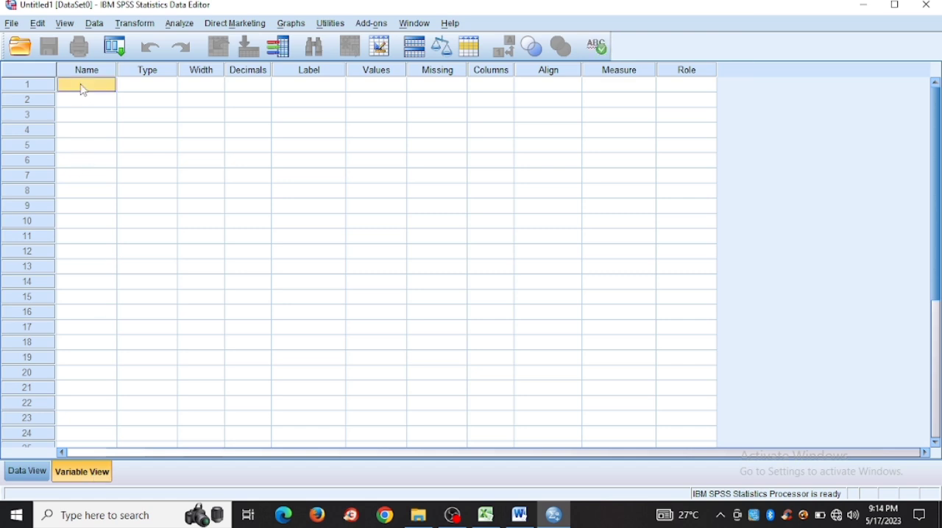
type("x")
left_click(247, 89)
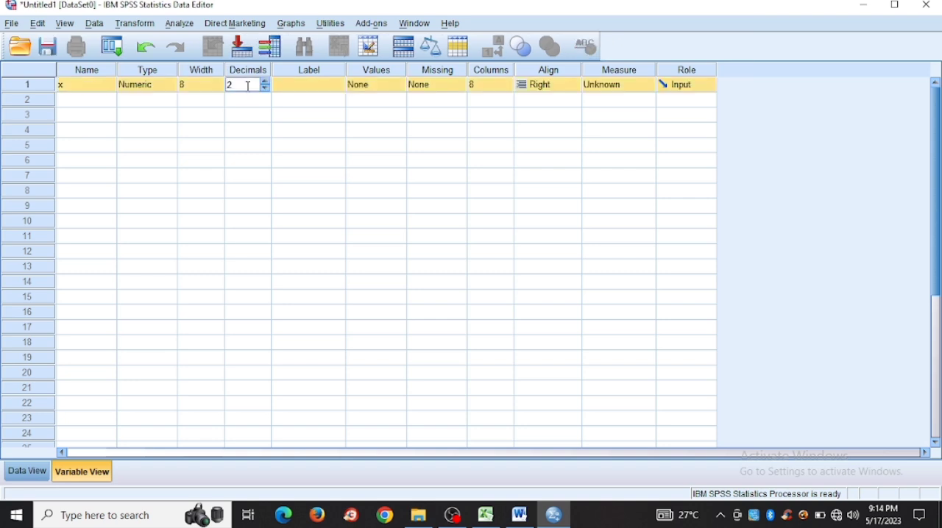
left_click(265, 89)
left_click(266, 88)
left_click(289, 89)
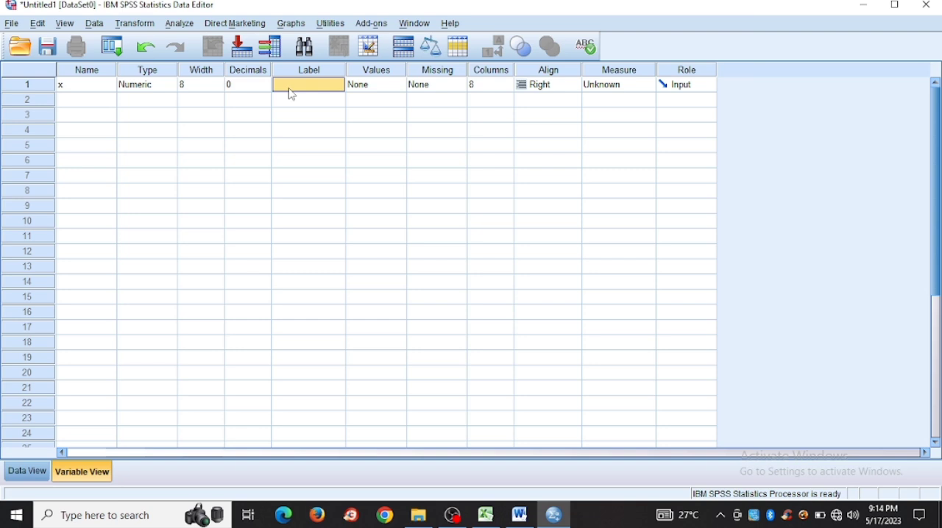
type("in")
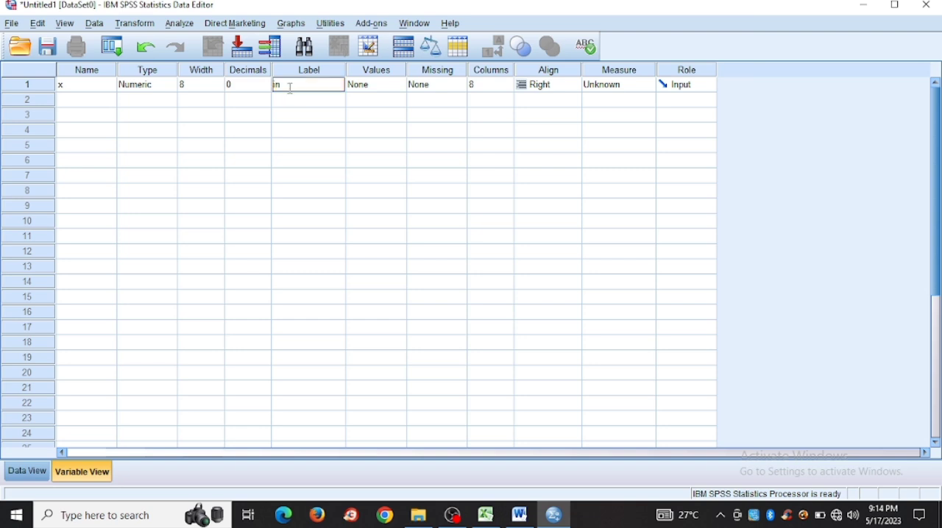
type("quiry")
Step: Define the second variable as y with 0 decimals and the label hasilbelajar
left_click(82, 103)
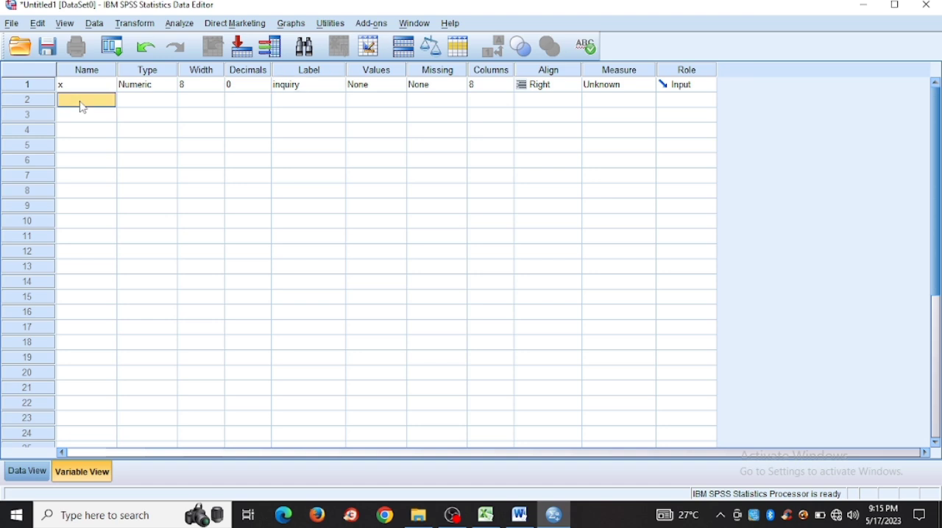
type("y")
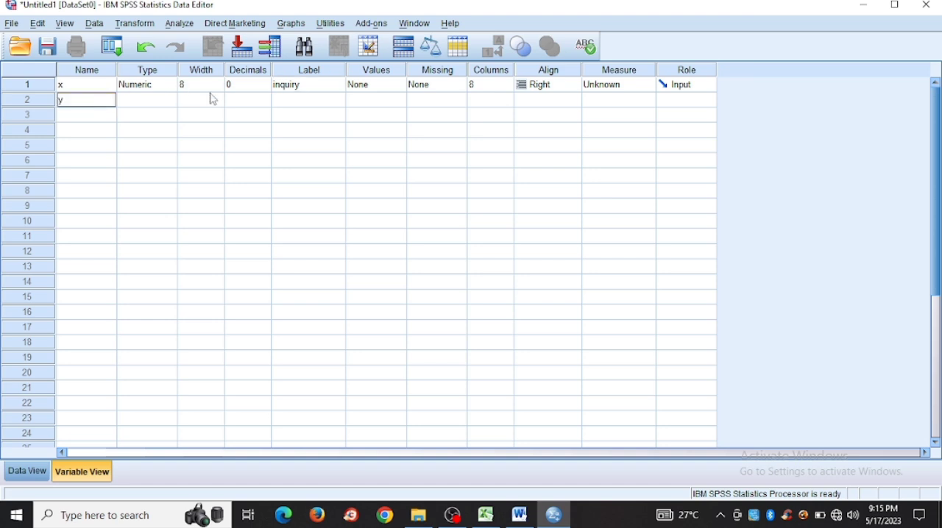
left_click(240, 101)
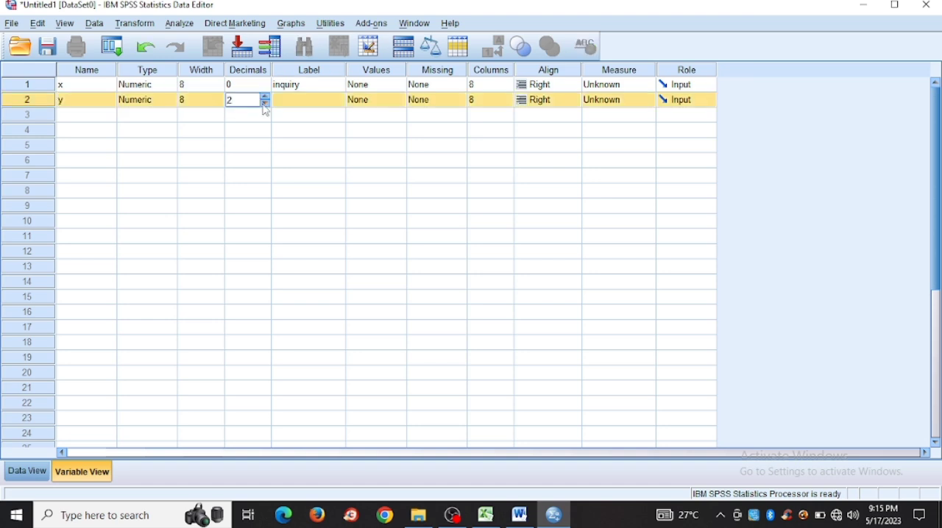
left_click(265, 103)
left_click(265, 104)
left_click(300, 103)
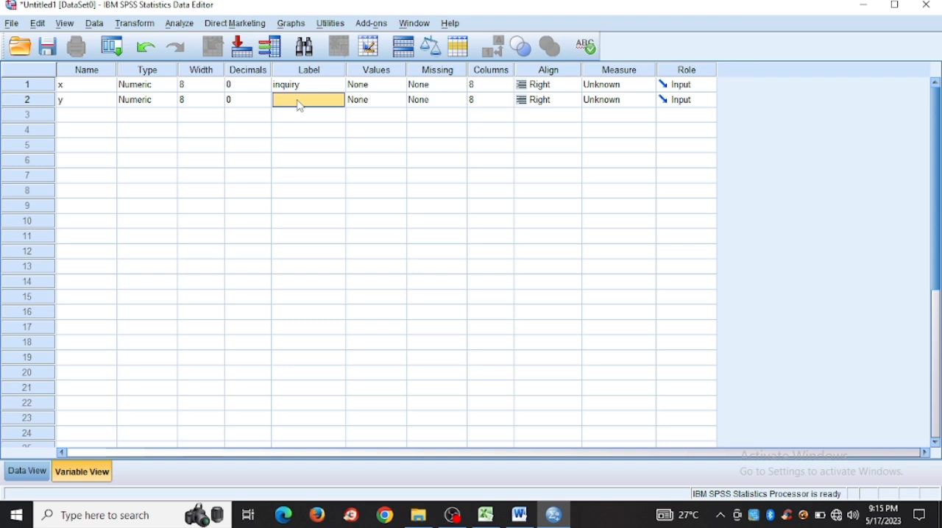
type("hasilbelajar")
Step: Copy the X and Y values in A8:B17 from the Excel sheet and paste them into the SPSS x and y columns starting at row 1
left_click(19, 474)
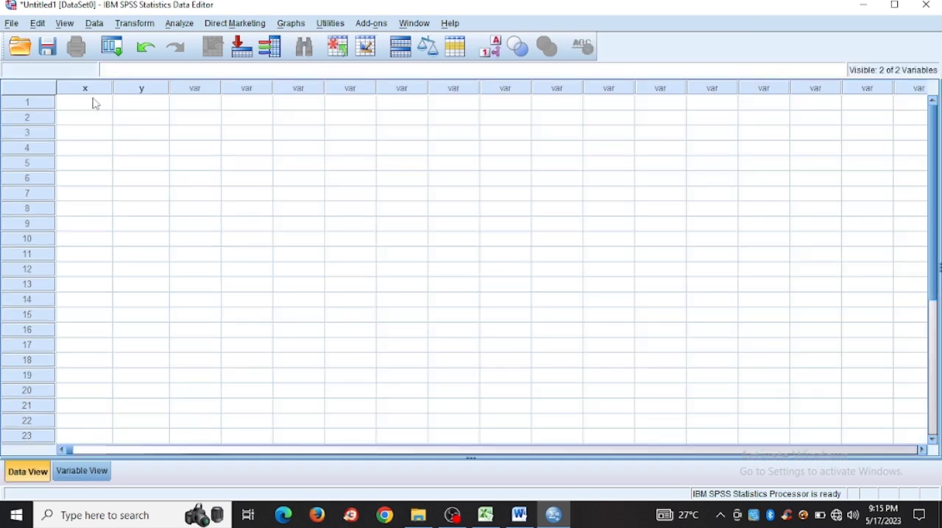
left_click(96, 107)
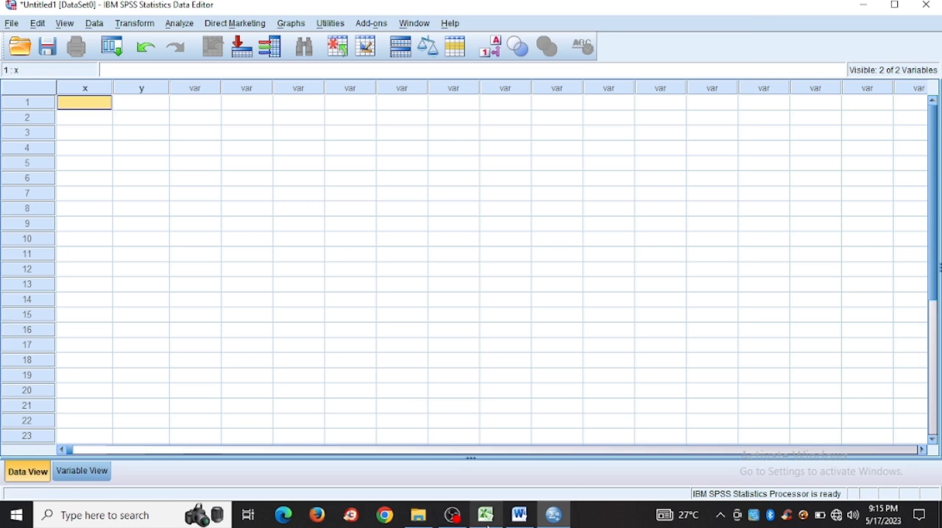
left_click(485, 515)
left_click(85, 287)
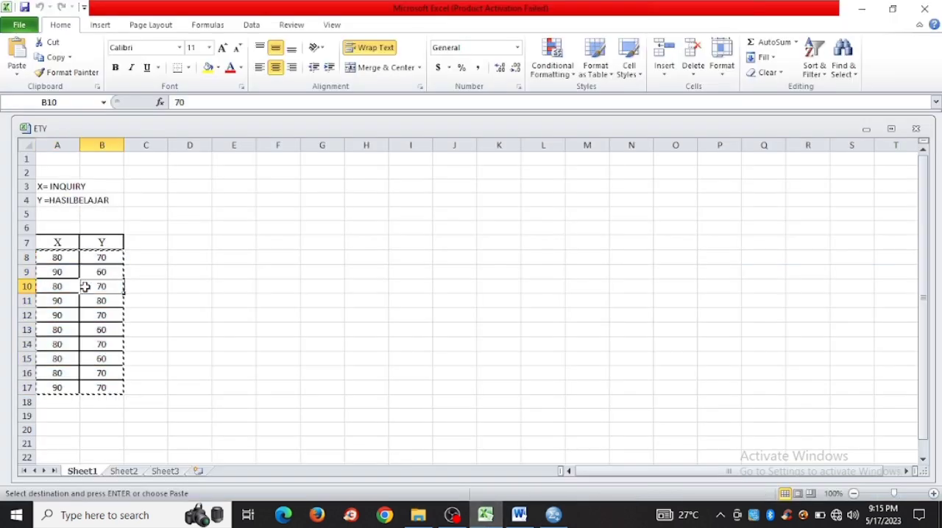
left_click_drag(54, 257, 101, 388)
key("ctrl+c")
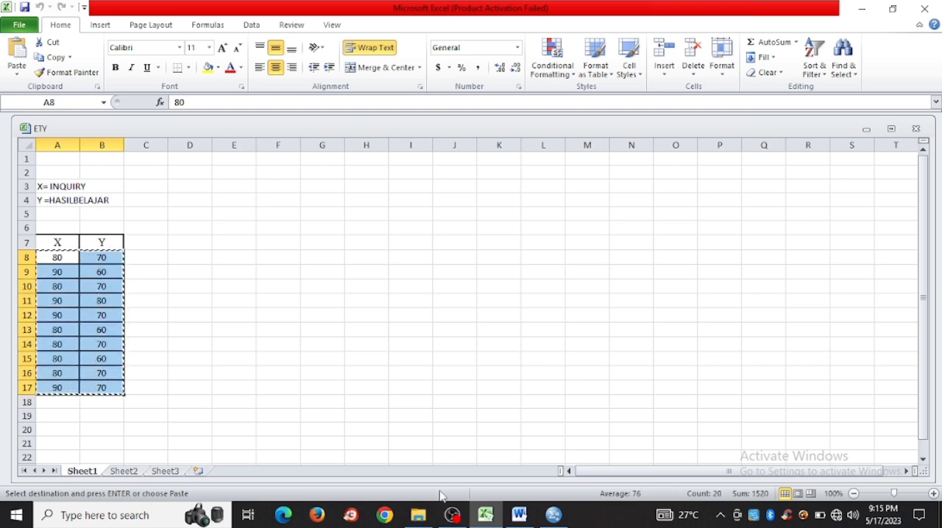
left_click(556, 517)
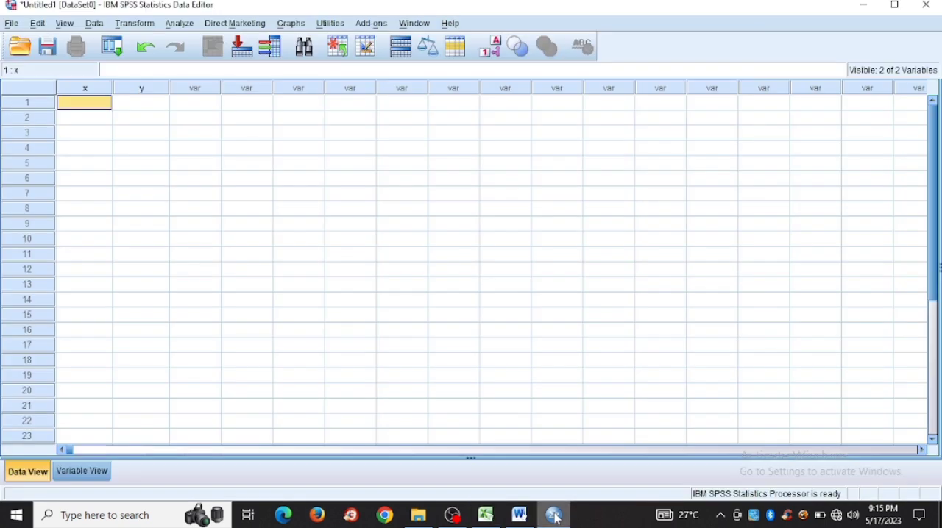
key("ctrl+v")
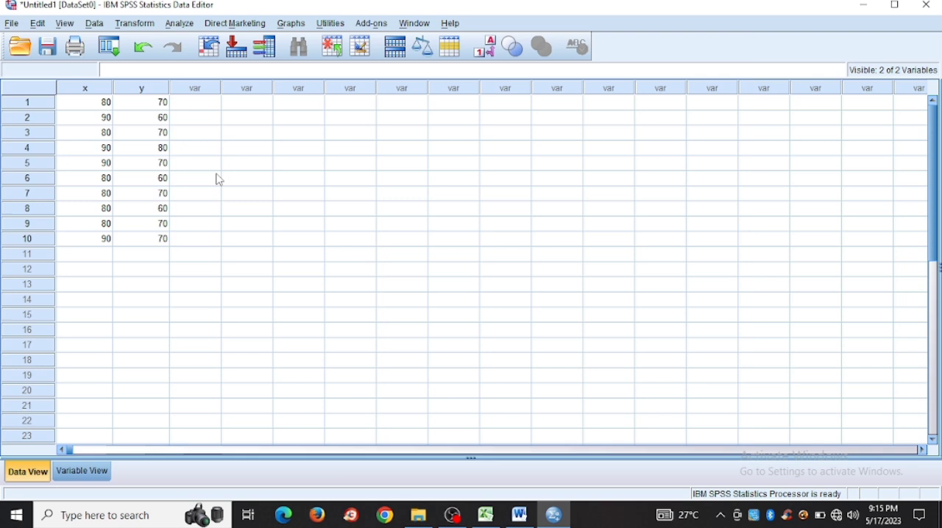
Step: Set up a One-Way ANOVA with hasilbelajar [y] as the dependent variable and inquiry [x] as the factor
left_click(186, 27)
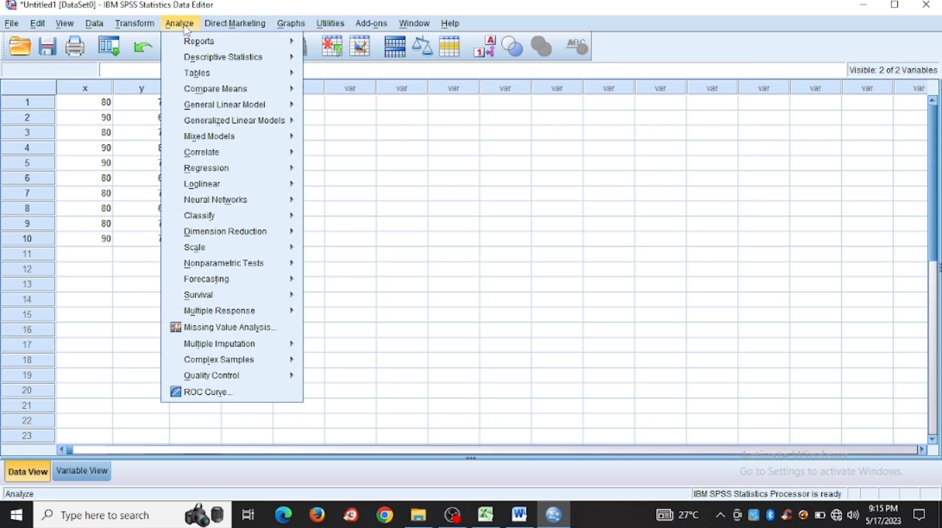
mouse_move(245, 95)
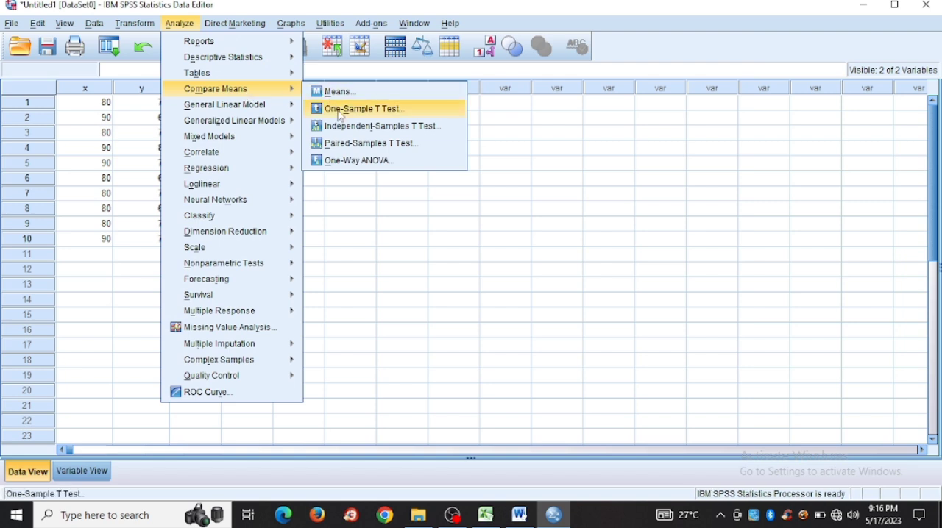
left_click(363, 160)
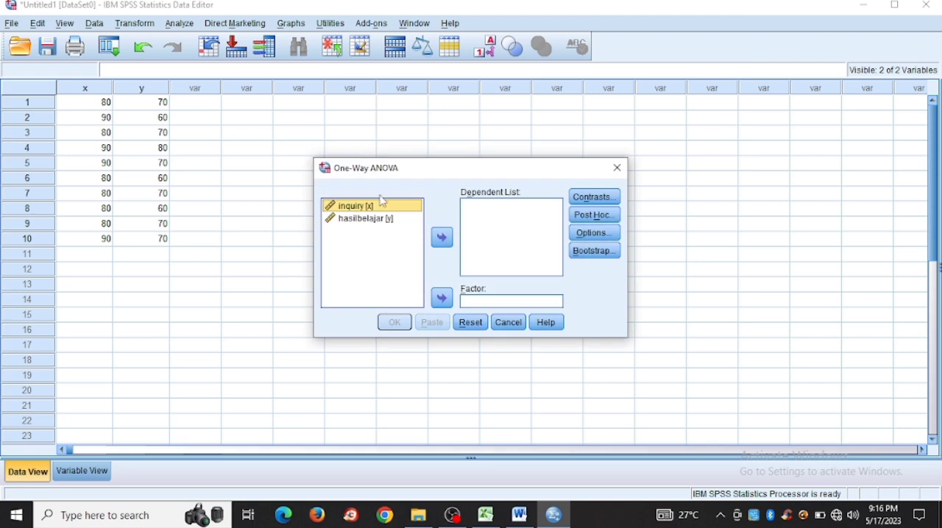
left_click(393, 220)
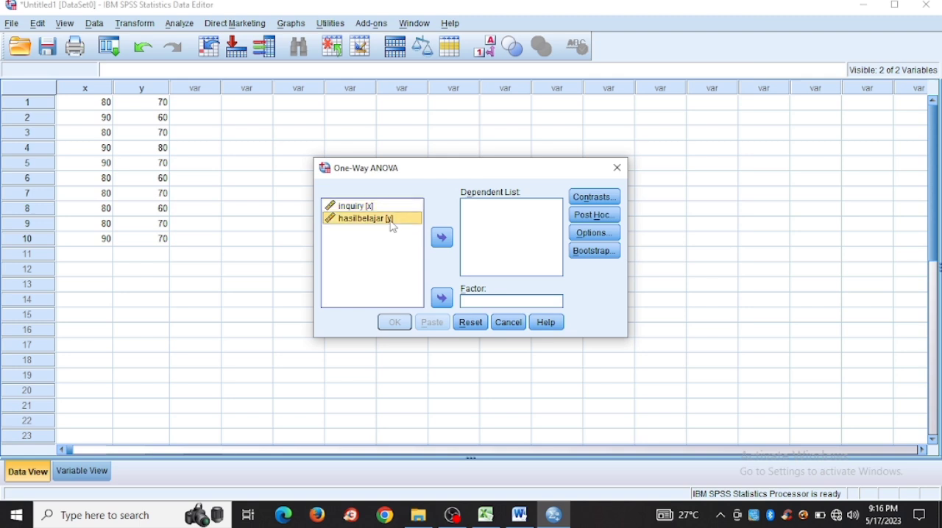
left_click(442, 238)
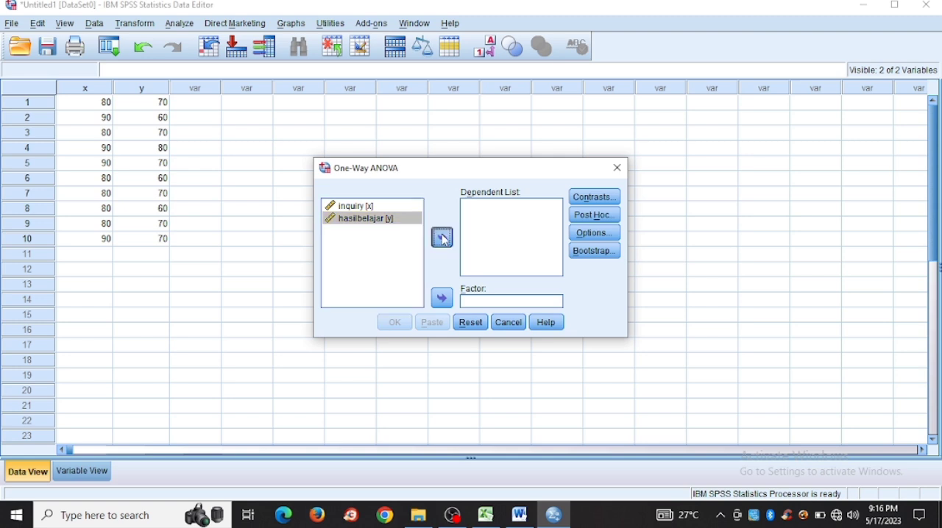
left_click(382, 213)
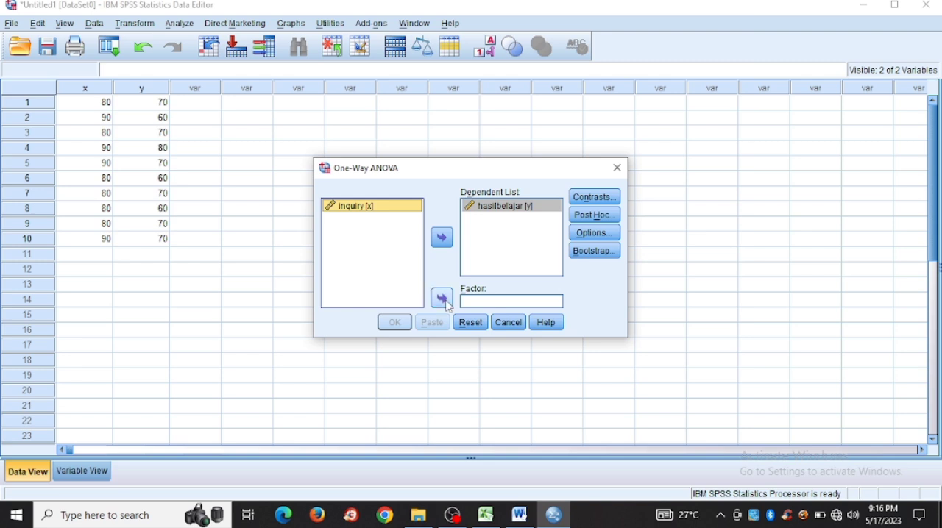
left_click(442, 299)
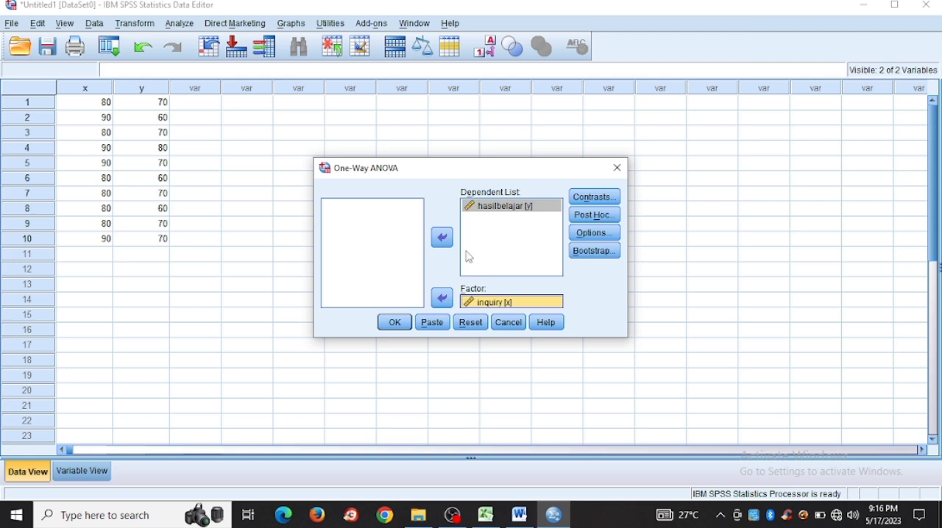
left_click(510, 206)
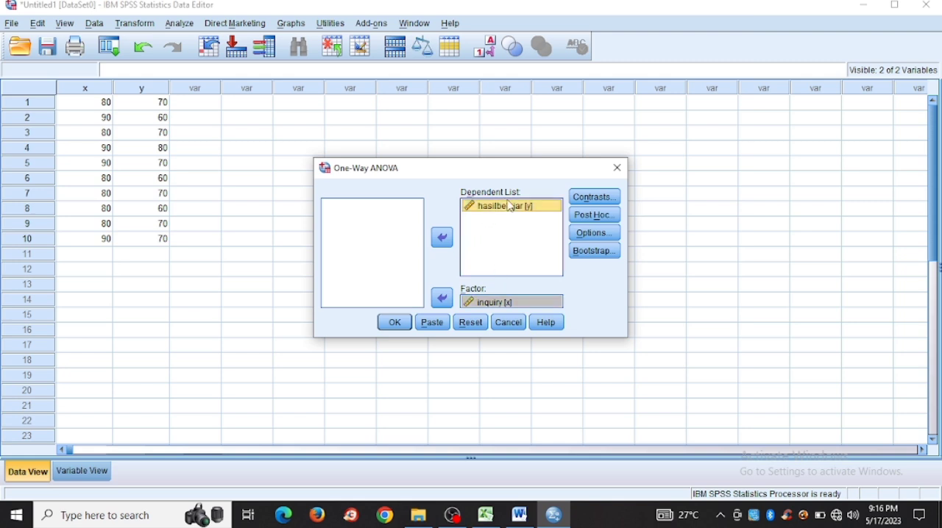
left_click(503, 306)
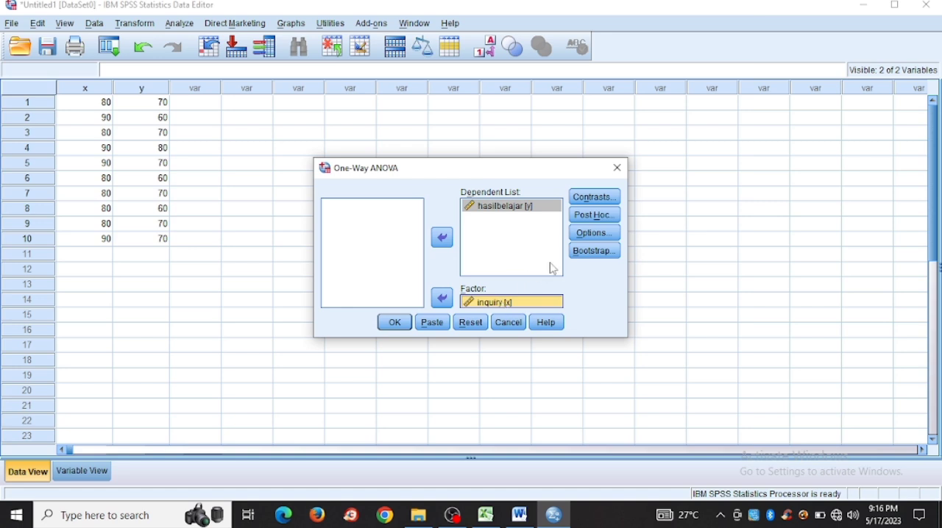
Step: Include the homogeneity of variance test in the One-Way ANOVA and run the analysis
left_click(607, 234)
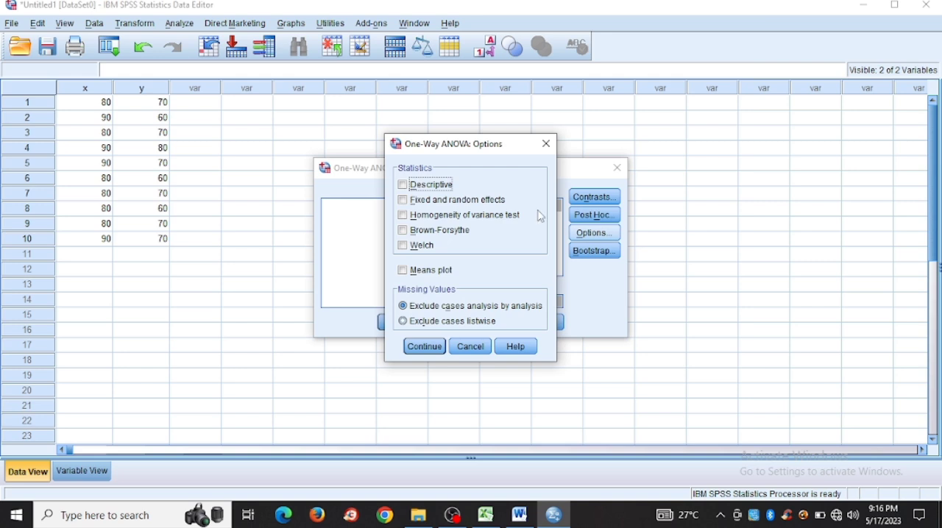
left_click(498, 222)
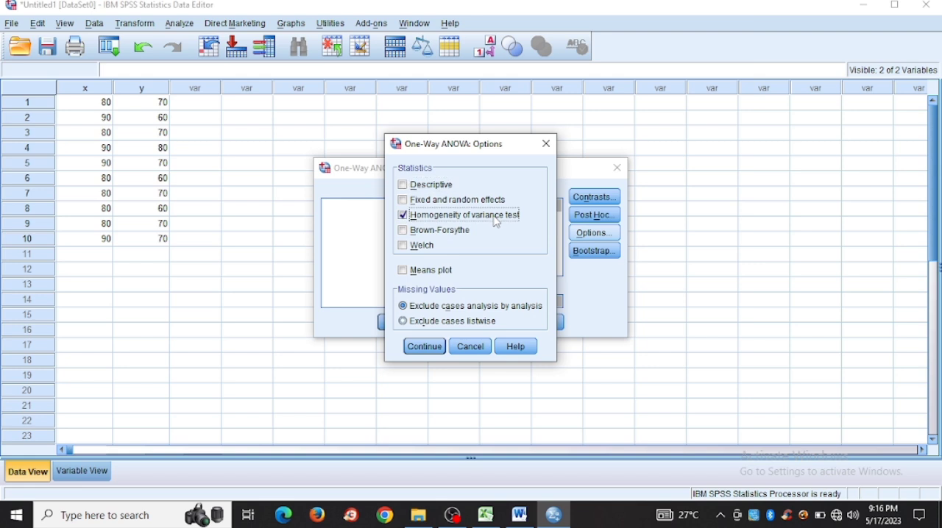
left_click(425, 348)
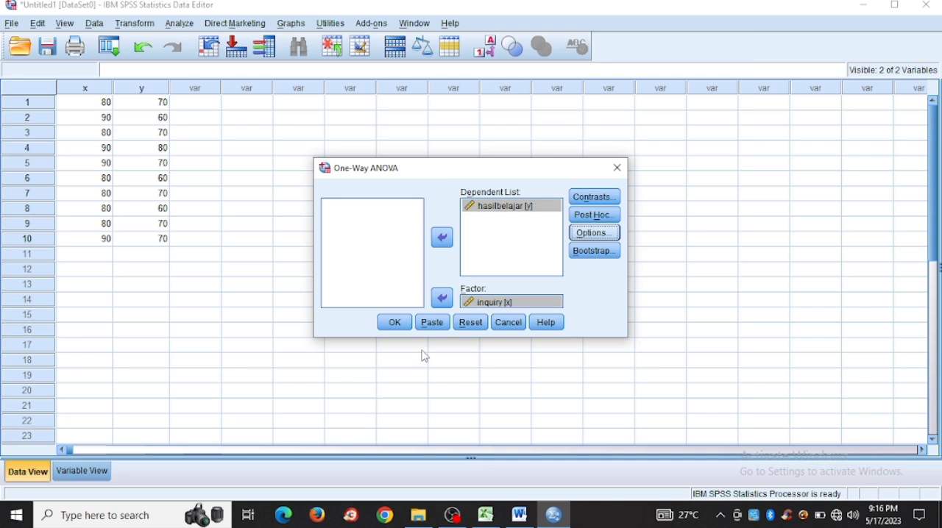
left_click(383, 329)
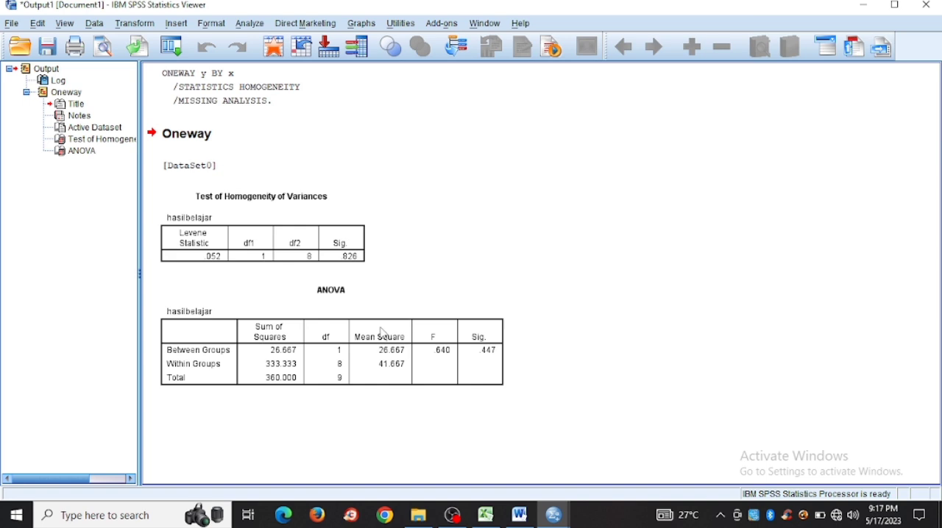
left_click(382, 333)
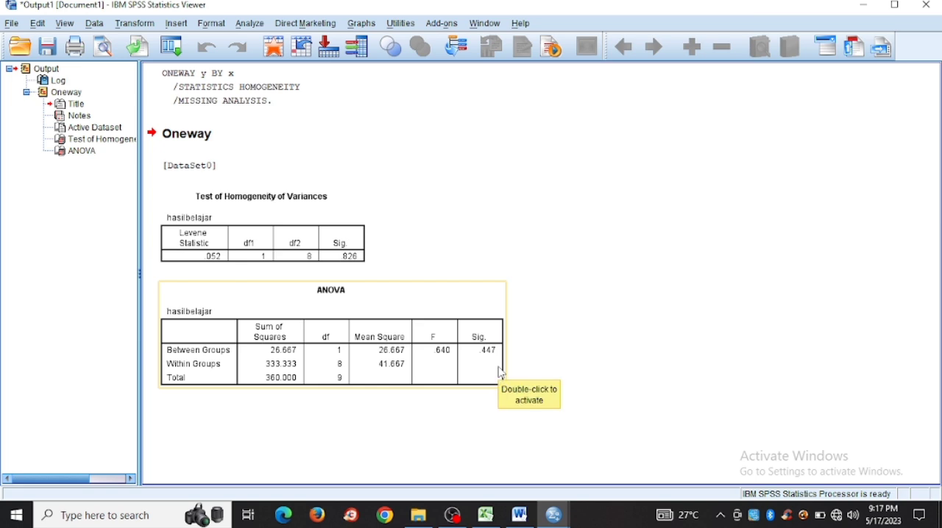
left_click(527, 348)
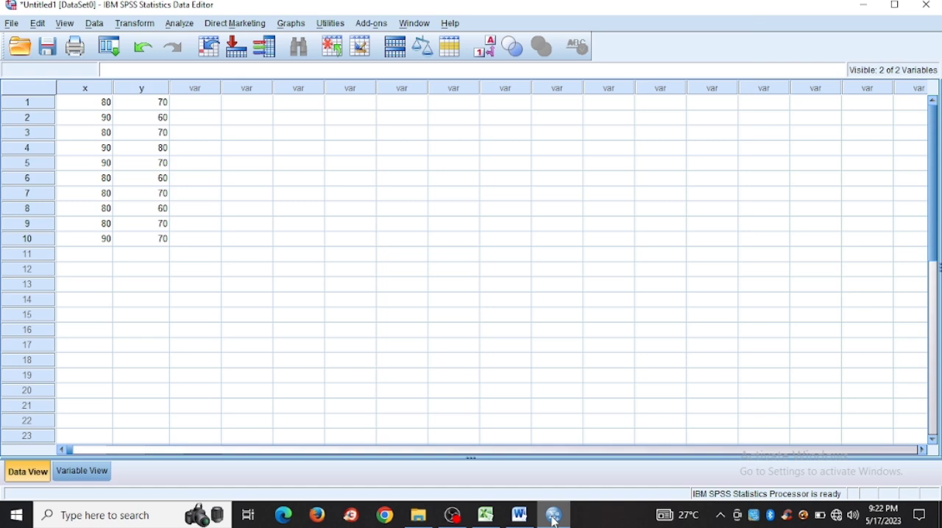
Step: Set up a Means comparison with hasilbelajar [y] as the dependent variable and inquiry [x] as the independent variable
left_click(180, 23)
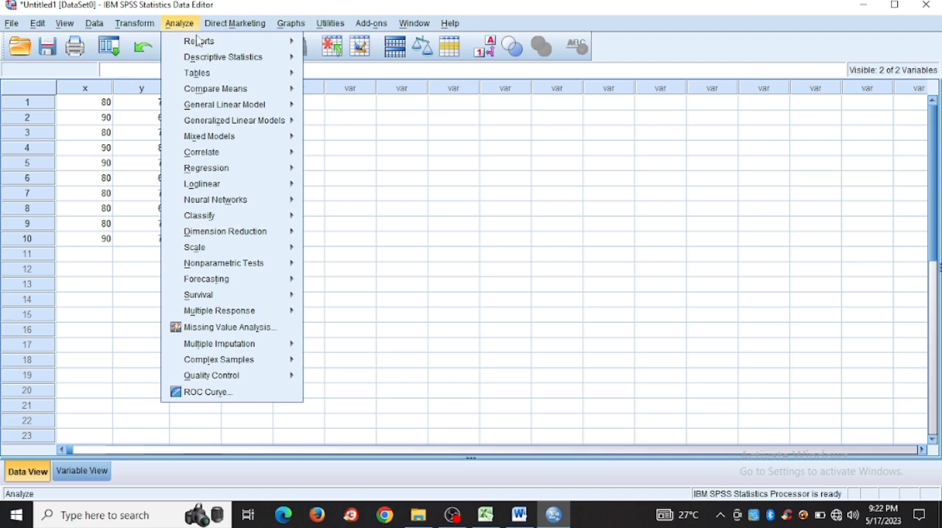
mouse_move(242, 96)
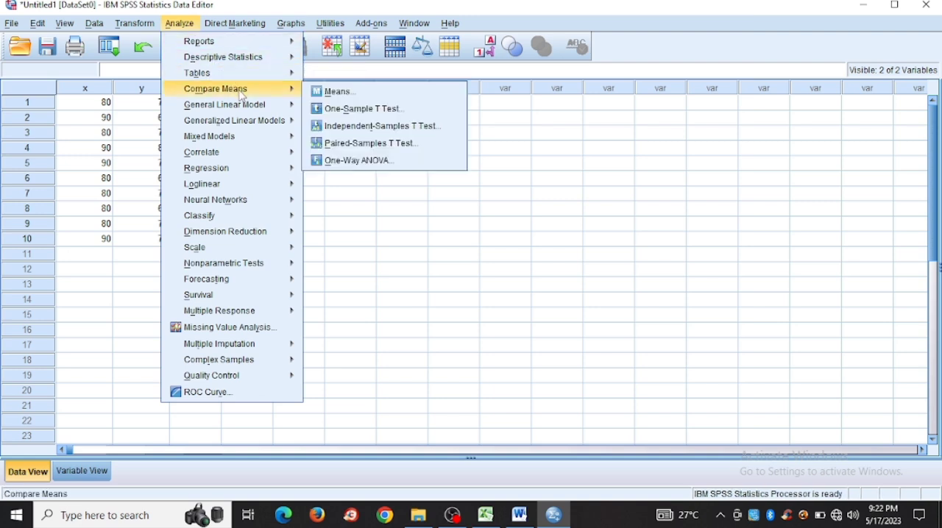
left_click(331, 92)
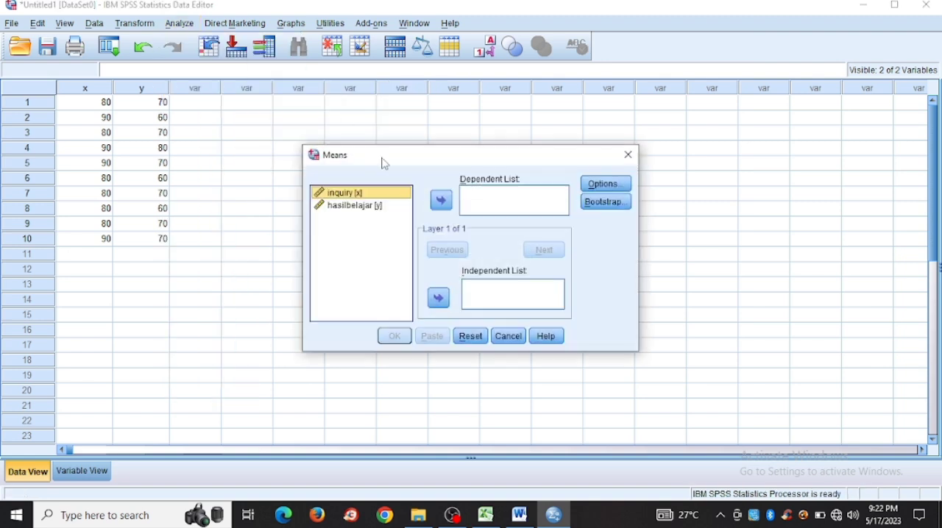
left_click(393, 207)
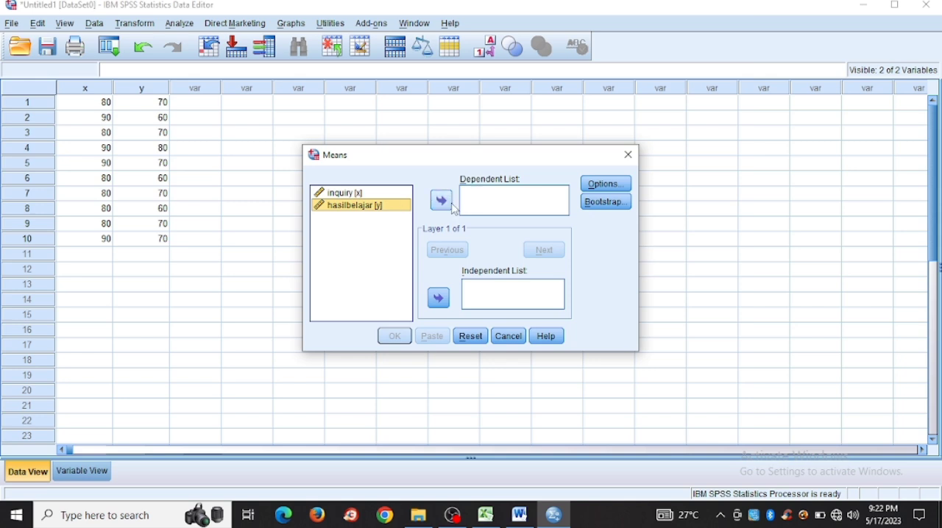
left_click(452, 206)
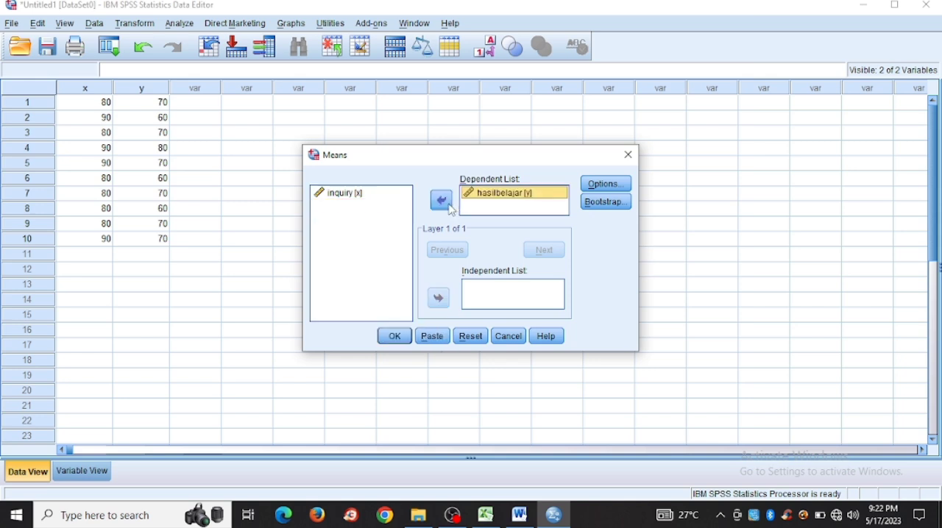
left_click(369, 194)
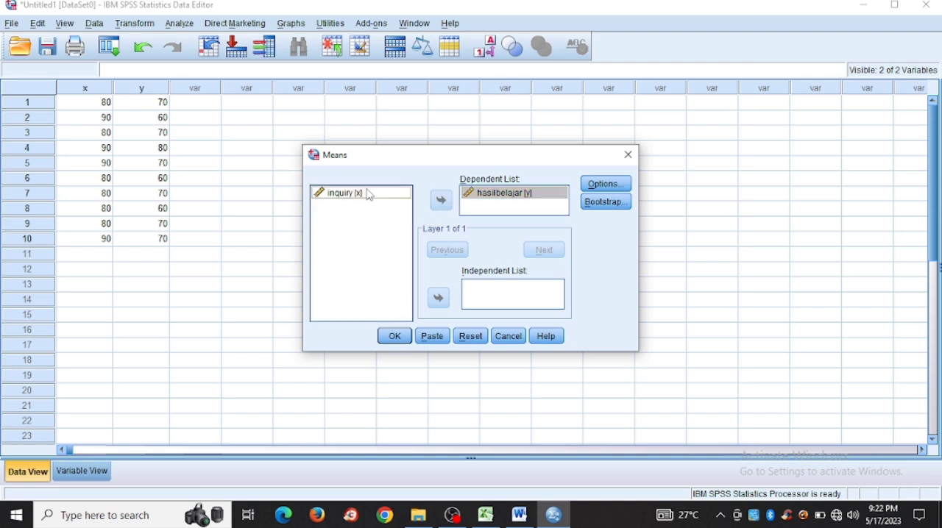
left_click(445, 302)
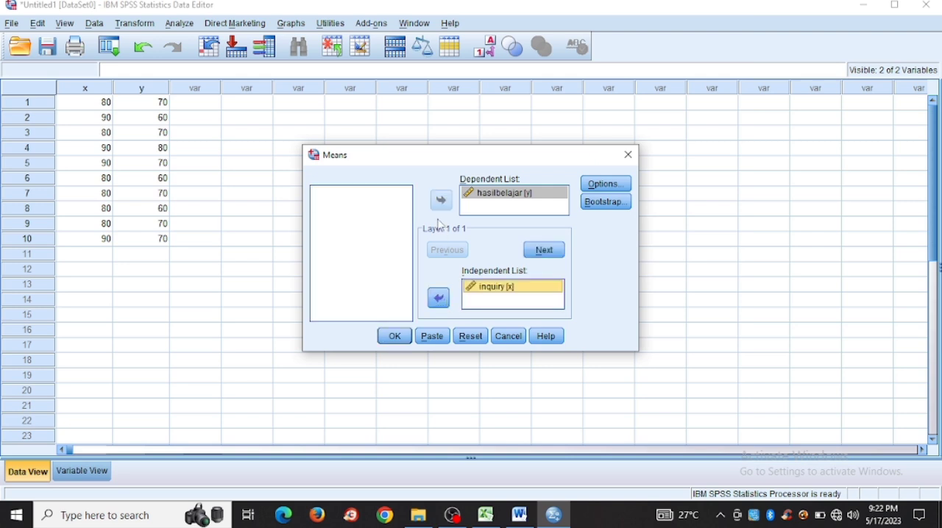
left_click(478, 196)
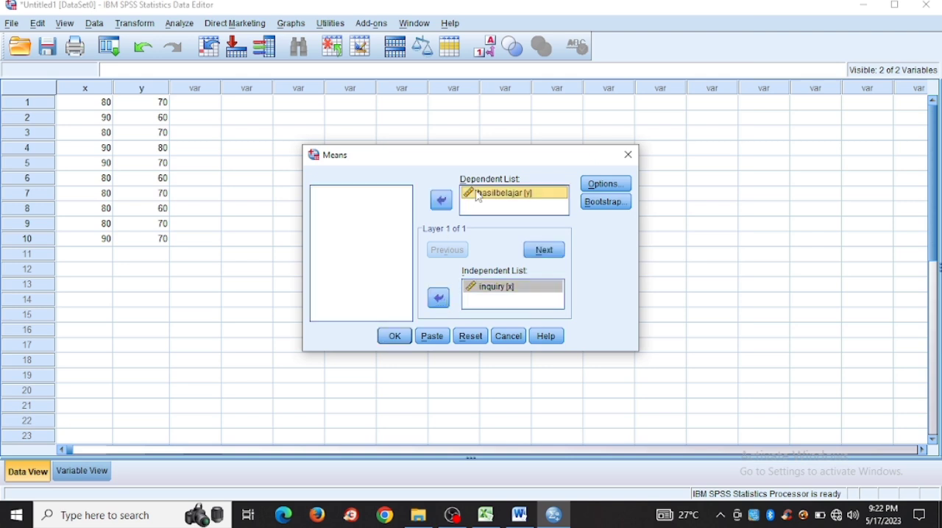
Step: Include the test for linearity in the Means comparison and run the analysis
left_click(606, 186)
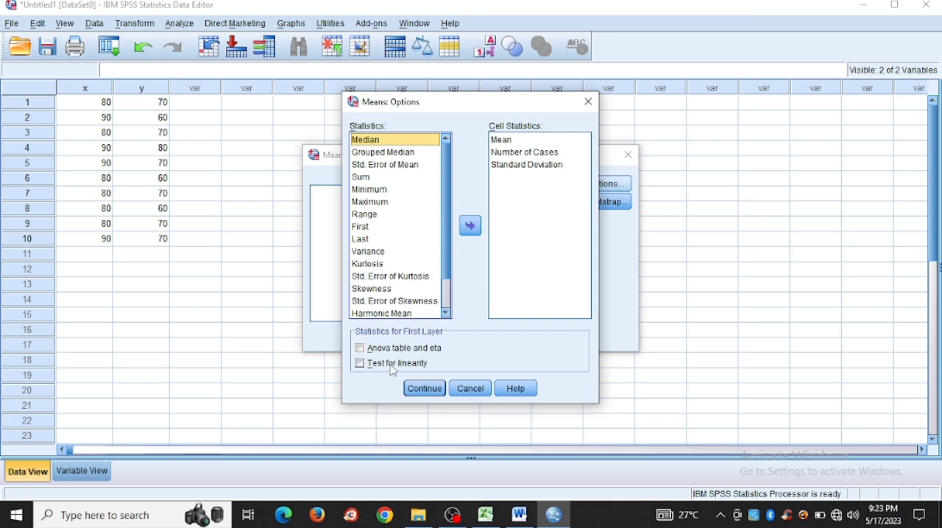
left_click(394, 364)
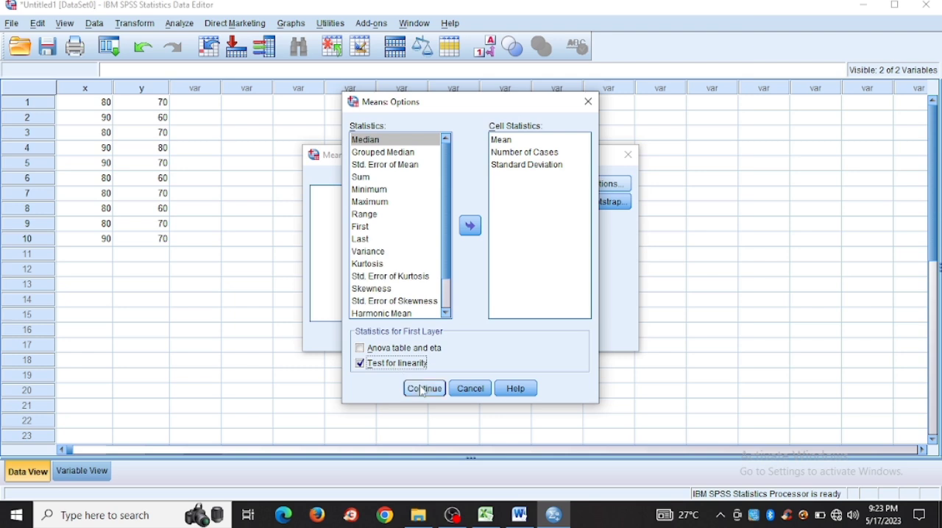
left_click(425, 392)
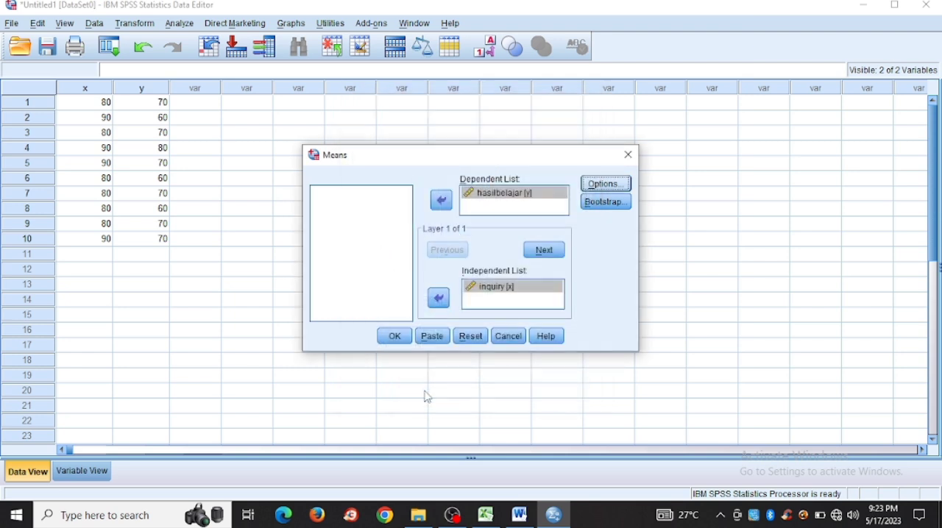
left_click(395, 337)
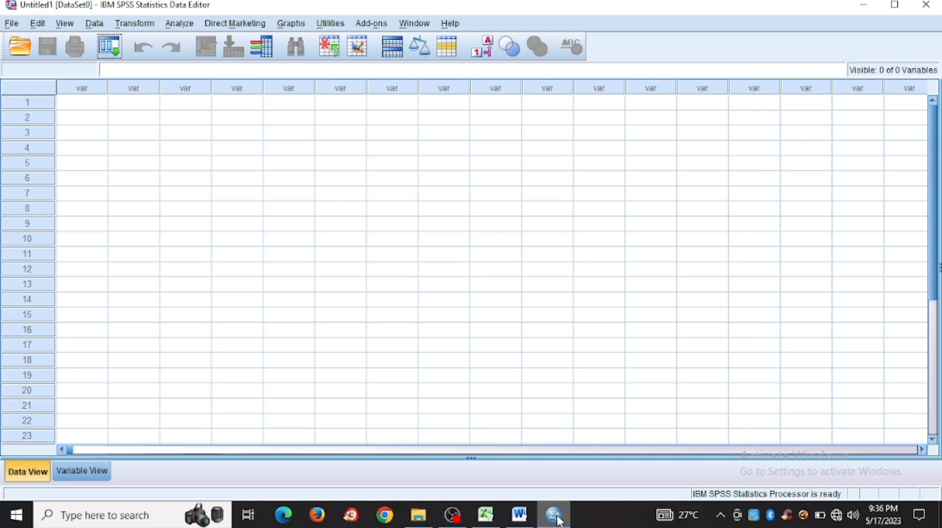
Step: Check the hypotheses and rejection criteria in the Word document, and name the first variable of the empty SPSS dataset hasil
left_click(522, 515)
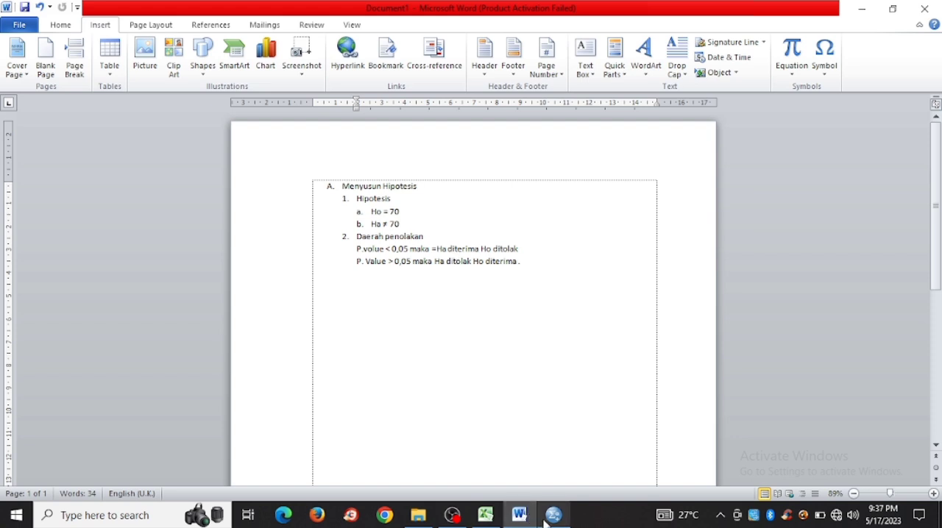
left_click(546, 522)
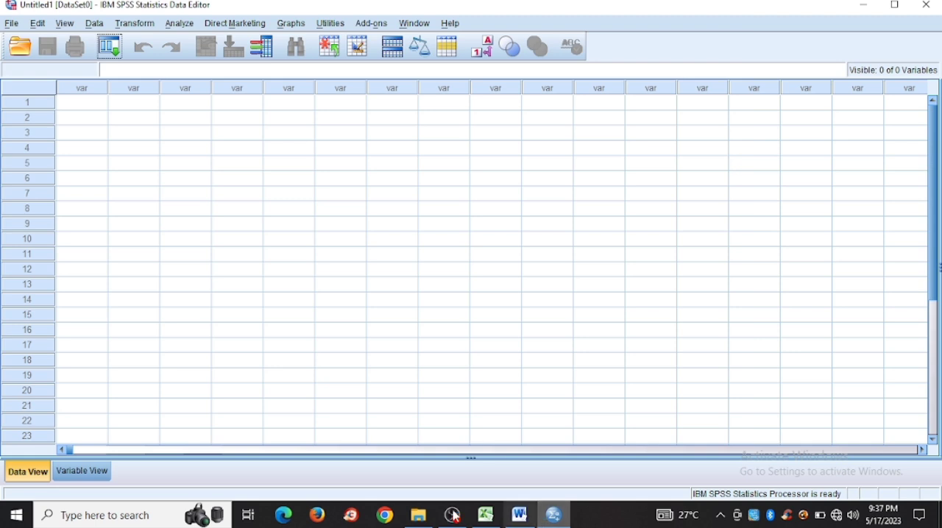
left_click(98, 482)
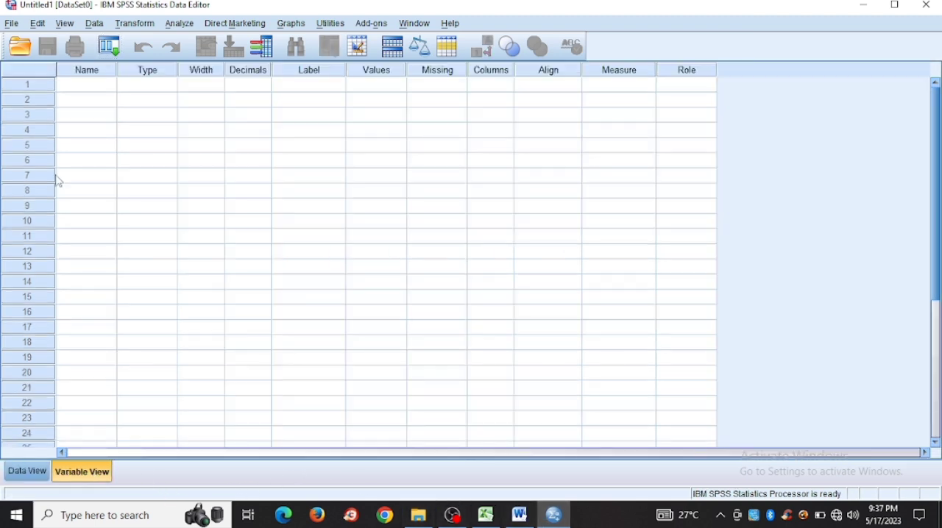
left_click(93, 93)
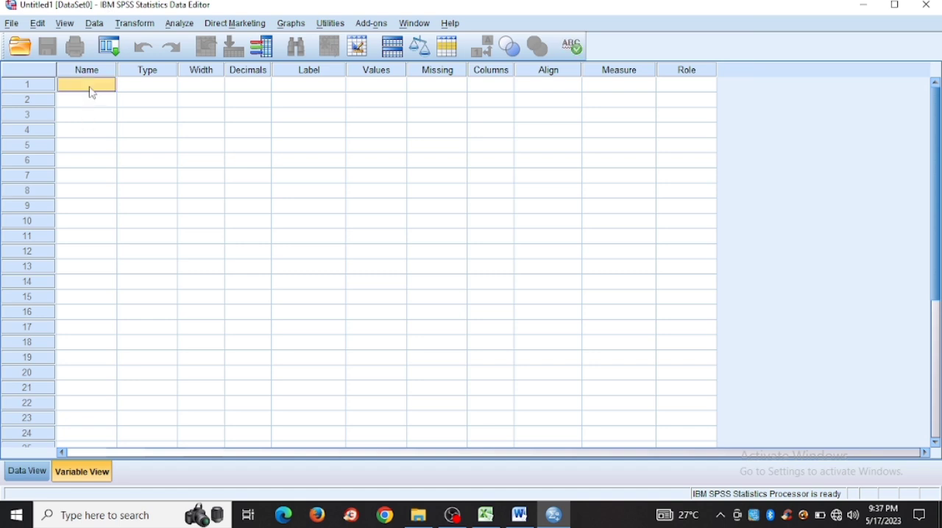
type("h")
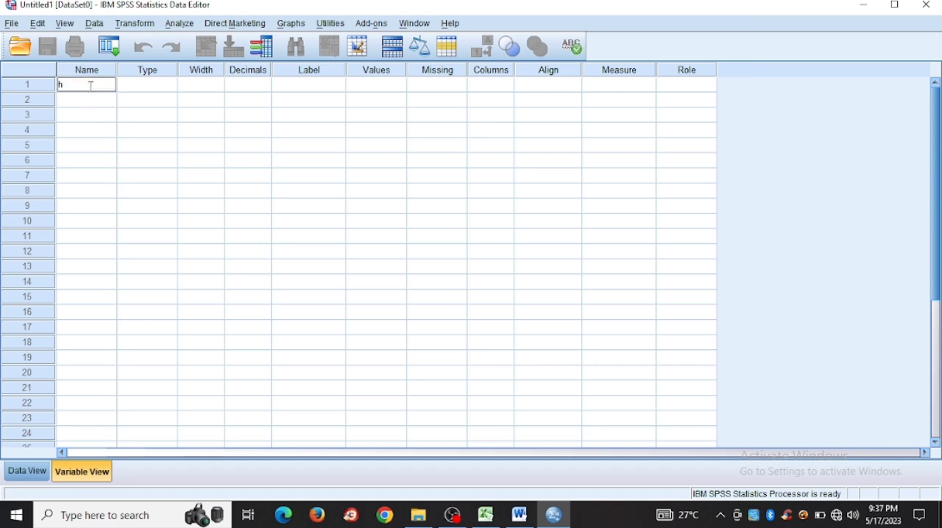
type("asil")
Step: Set the hasil variable to 0 decimals and give it the label hasilbelajar
left_click(245, 83)
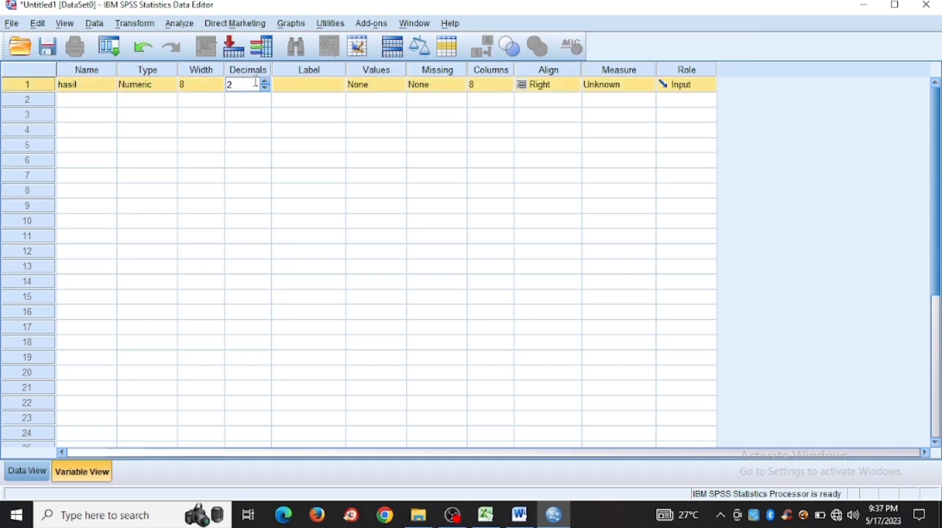
left_click(266, 89)
left_click(265, 89)
left_click(306, 88)
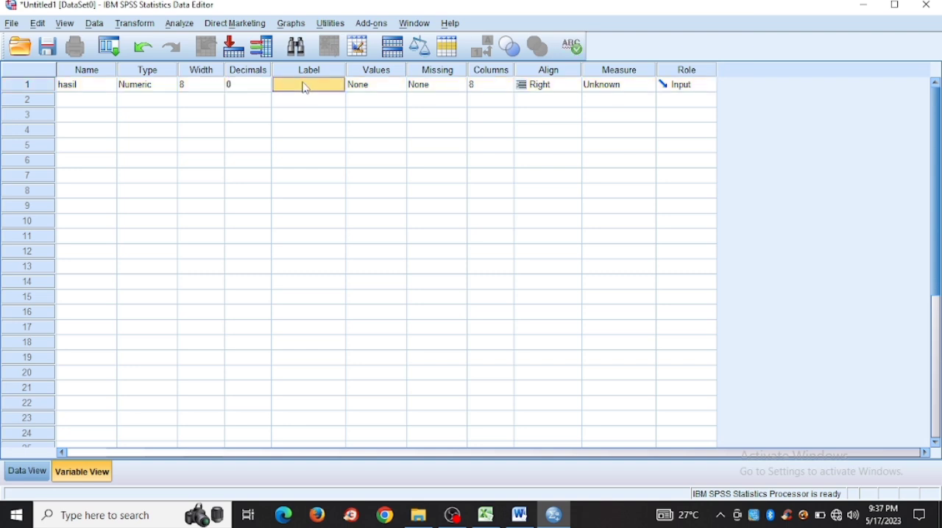
type("hasil")
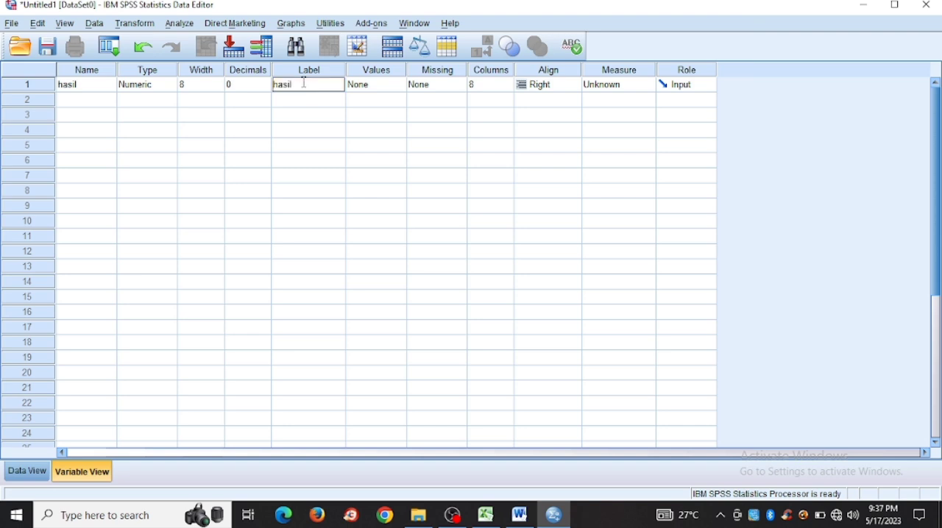
type("belajar")
Step: Copy the Y values in B8:B17 from the Excel sheet and paste them into the SPSS hasil column starting at row 1
left_click(28, 479)
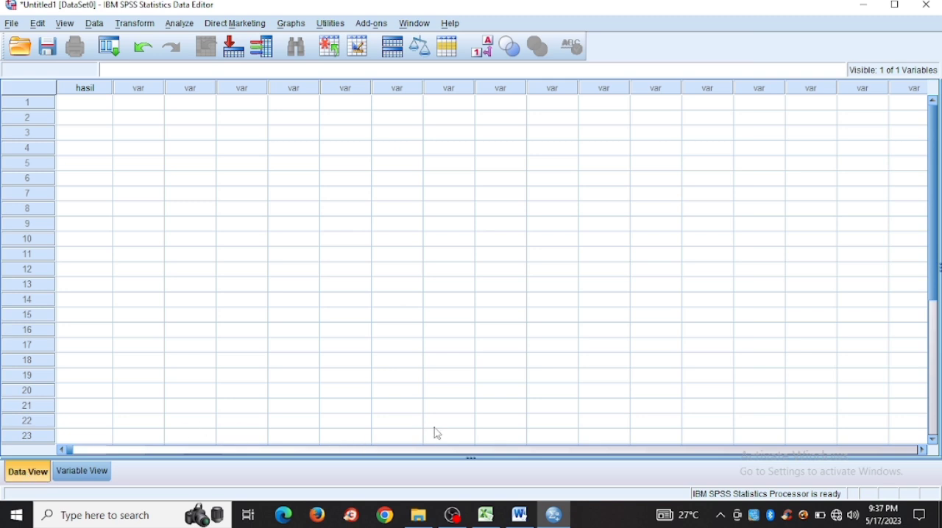
left_click(486, 515)
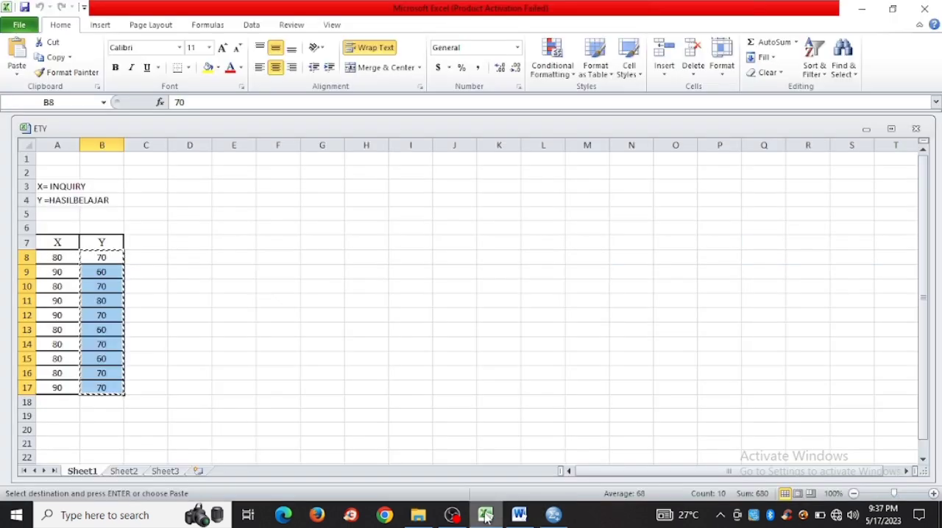
left_click(245, 386)
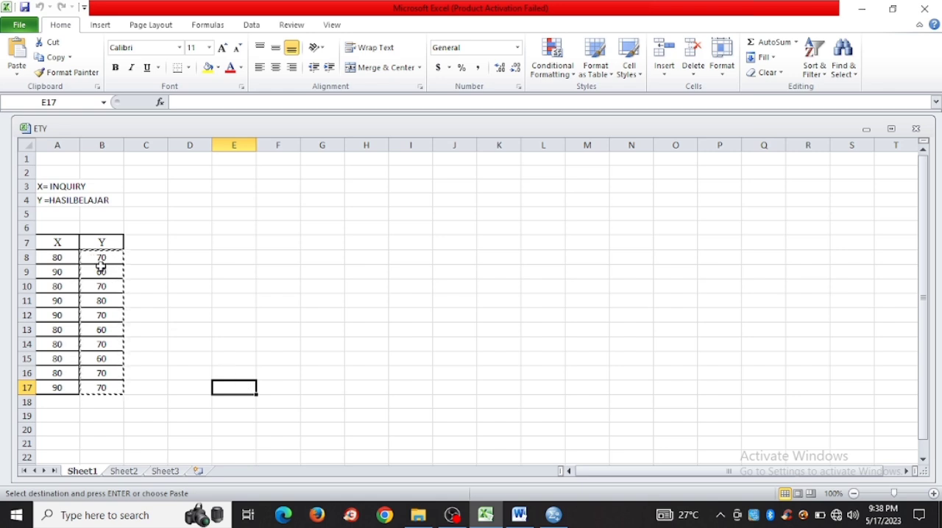
left_click_drag(101, 262, 108, 388)
key("ctrl+c")
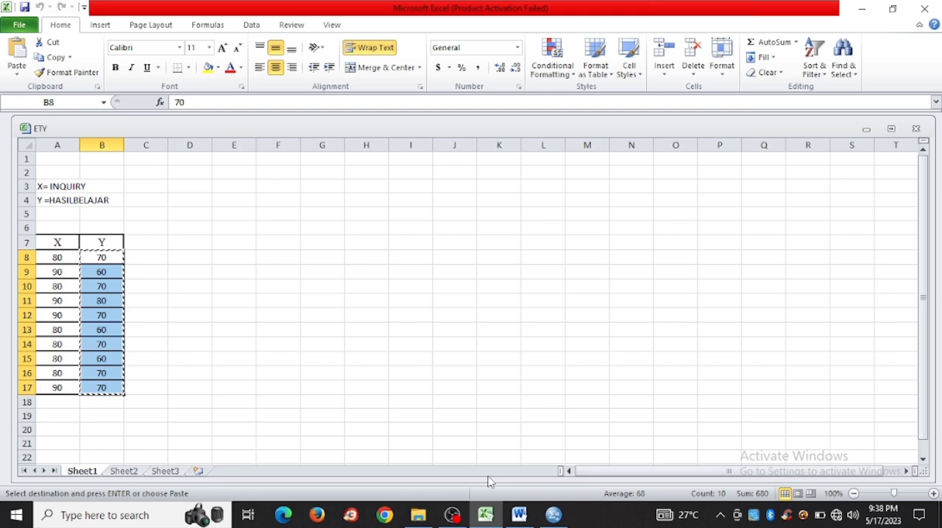
left_click(550, 519)
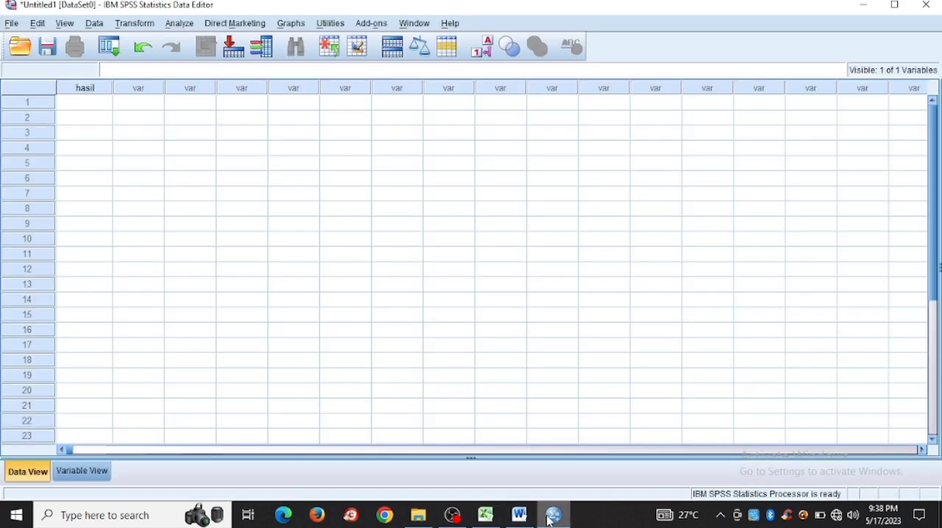
left_click(95, 107)
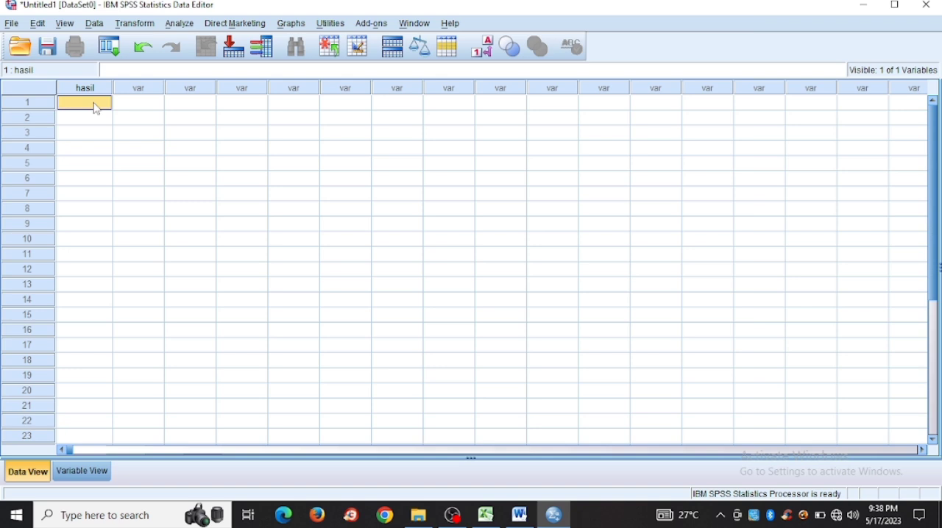
key("ctrl+v")
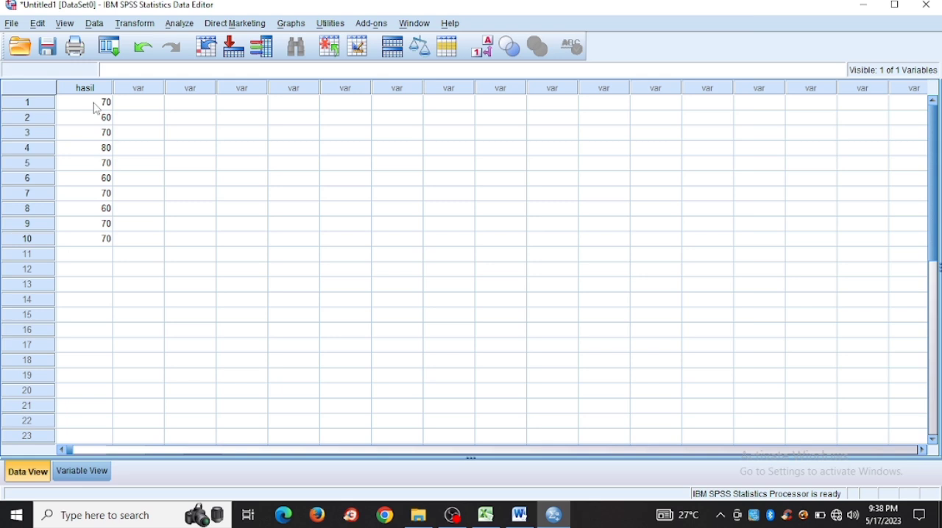
Step: Set up a One-Sample T Test with hasilbelajar [hasil] as the test variable
left_click(179, 25)
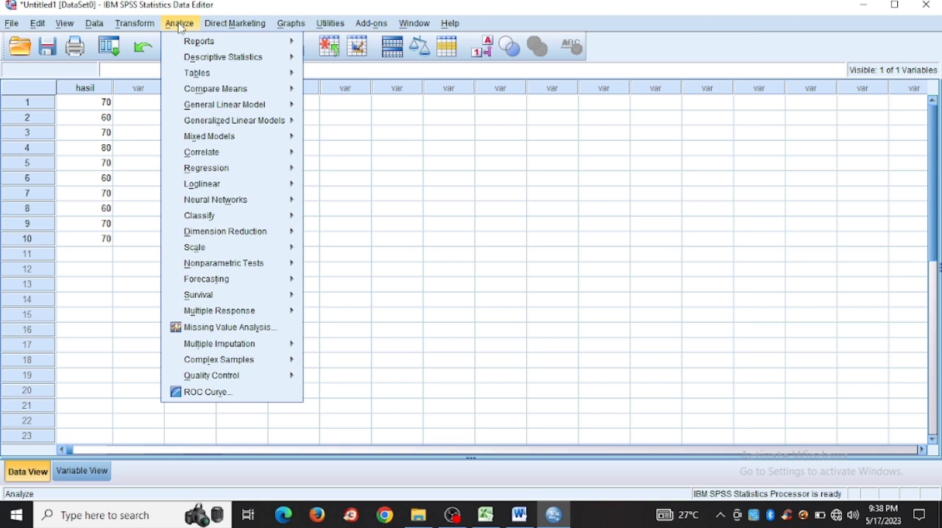
mouse_move(229, 89)
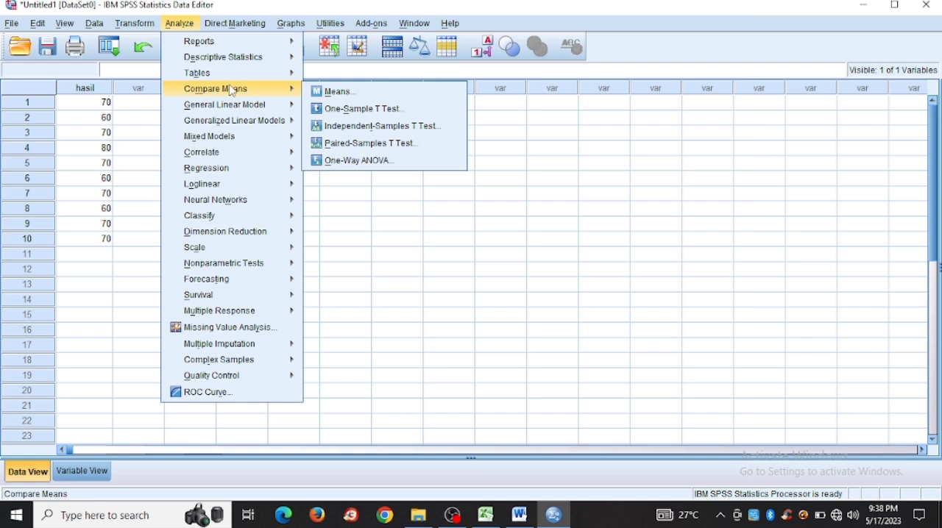
mouse_move(269, 103)
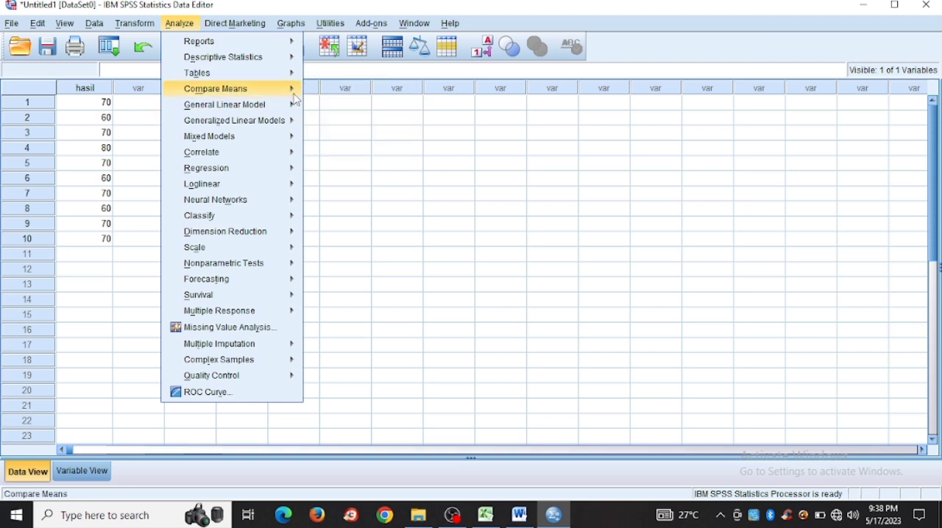
mouse_move(292, 94)
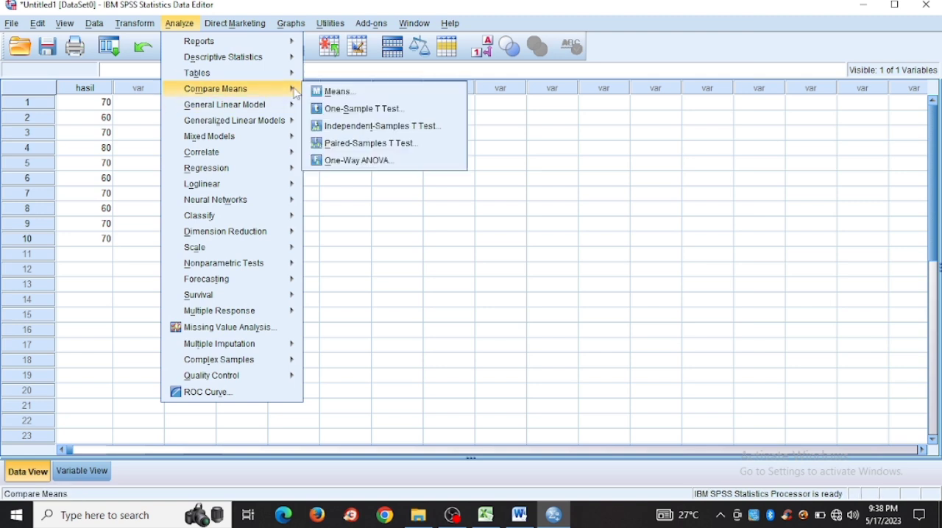
left_click(331, 110)
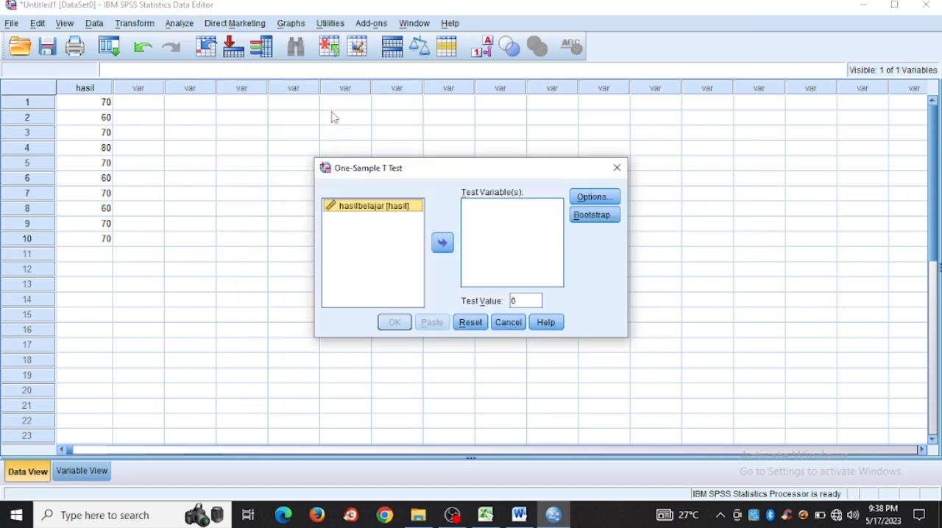
left_click(343, 208)
left_click(442, 249)
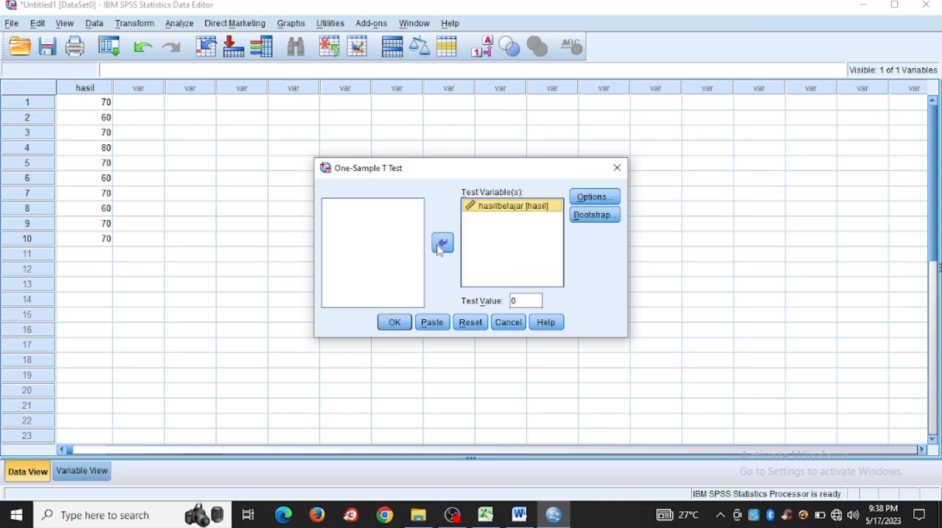
Step: Set the One-Sample T Test's test value to 70 and run the analysis with the default options
double_click(528, 302)
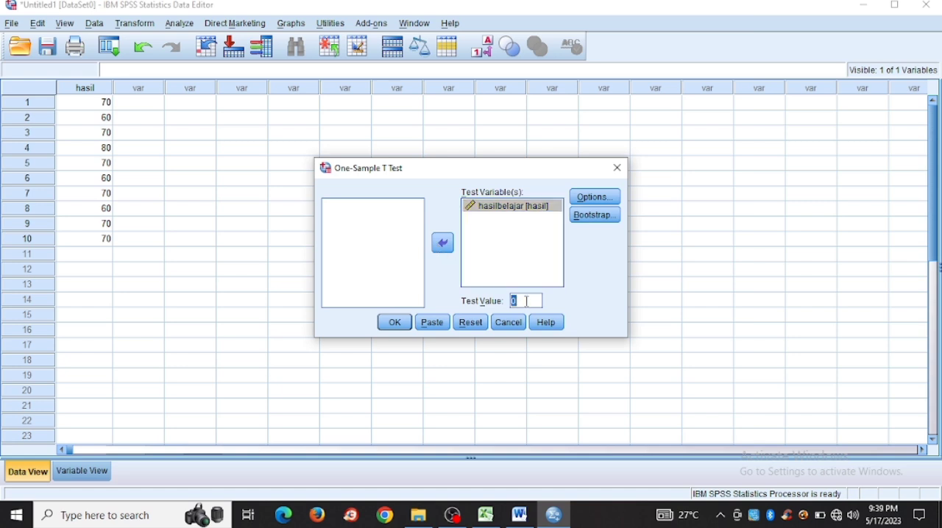
key("BackSpace")
type("70")
left_click(607, 205)
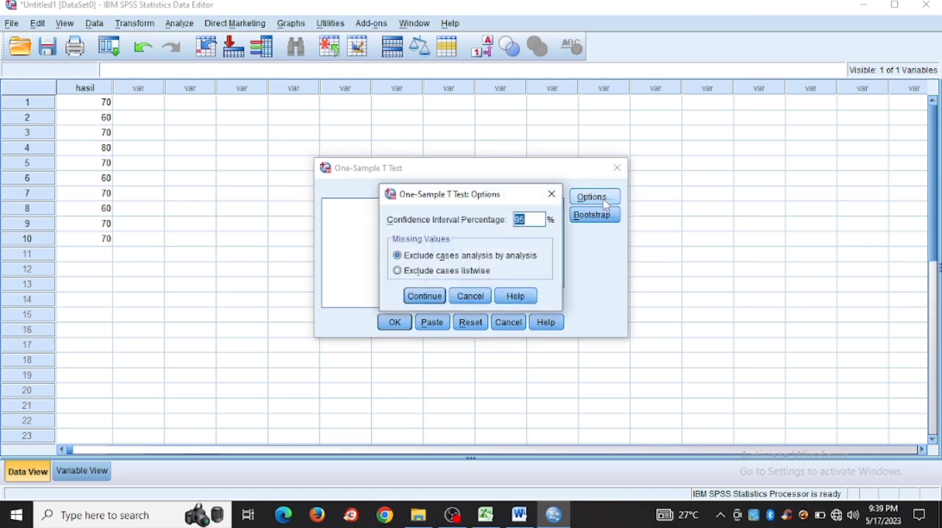
left_click(552, 195)
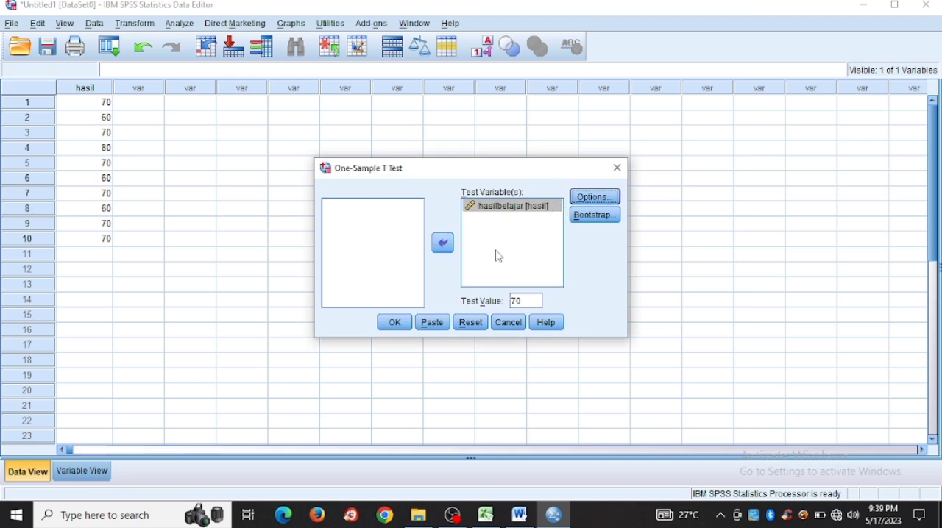
left_click(403, 324)
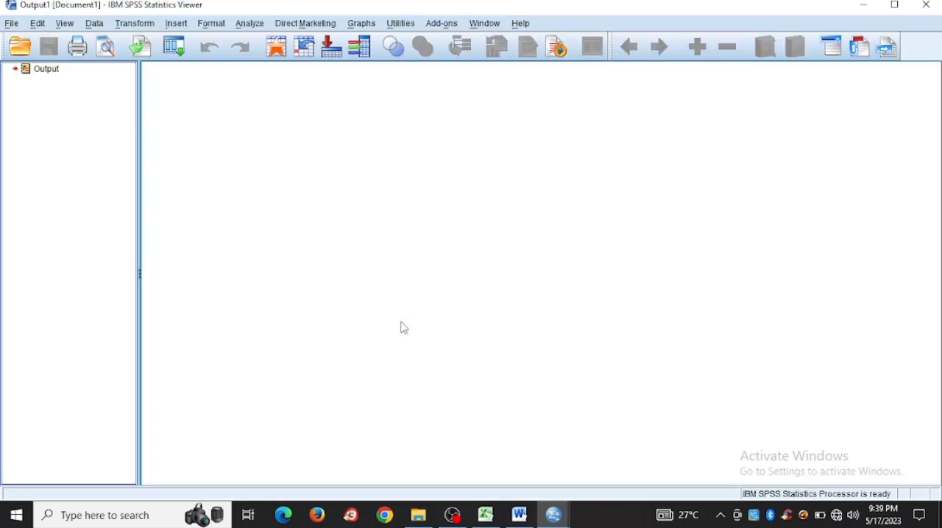